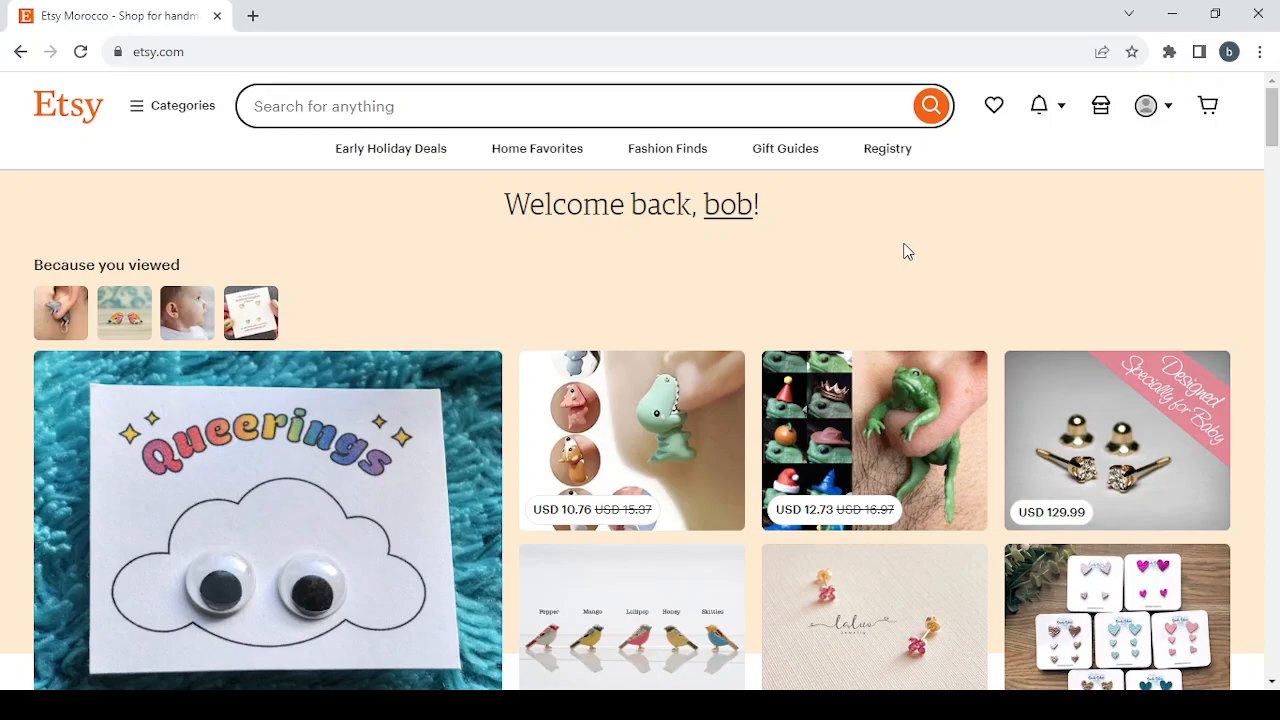
Browse the home page's recommended items down to the sponsored rings in the By Etsy sellers section.
scroll(907, 251, down, 1)
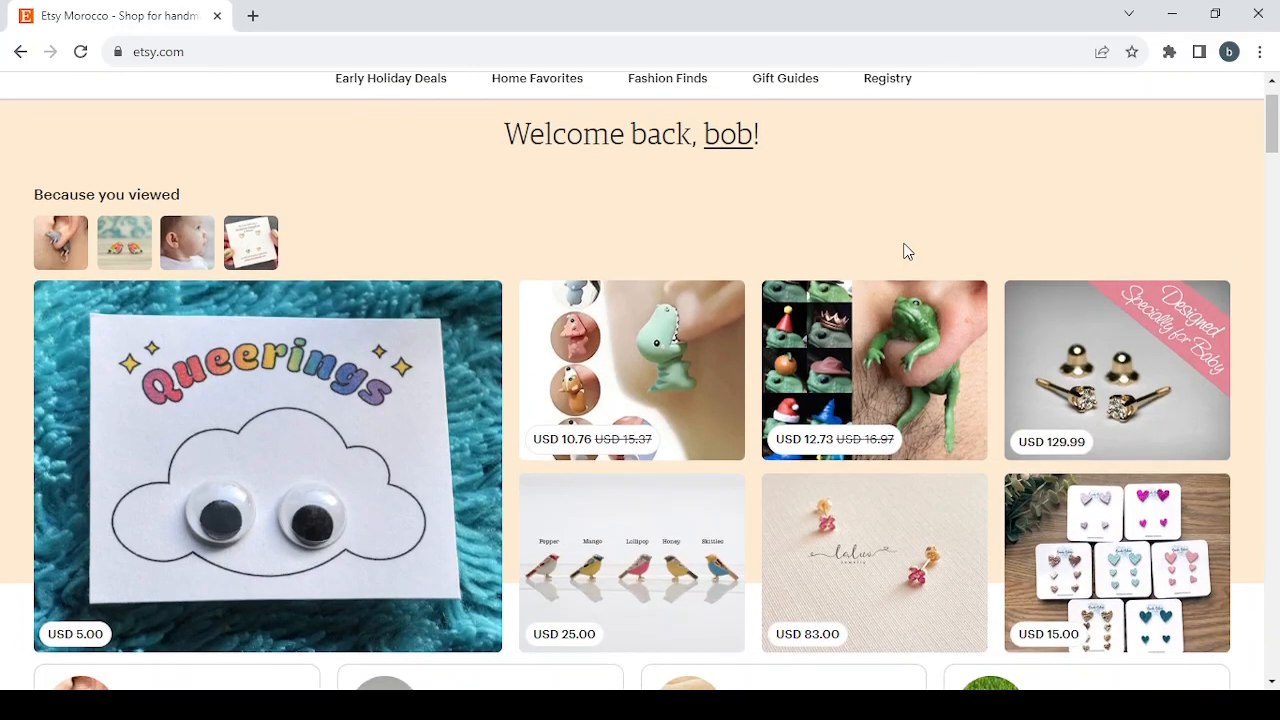
scroll(907, 251, down, 5)
scroll(907, 251, up, 6)
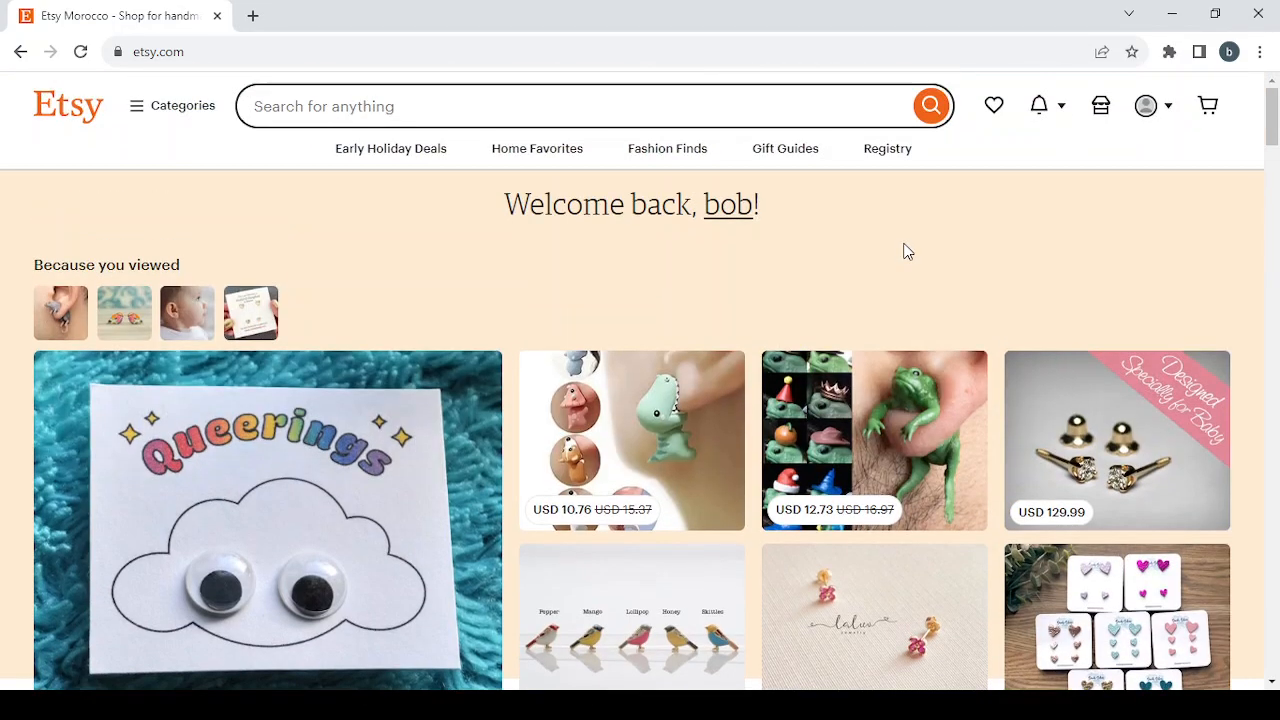
scroll(907, 251, down, 6)
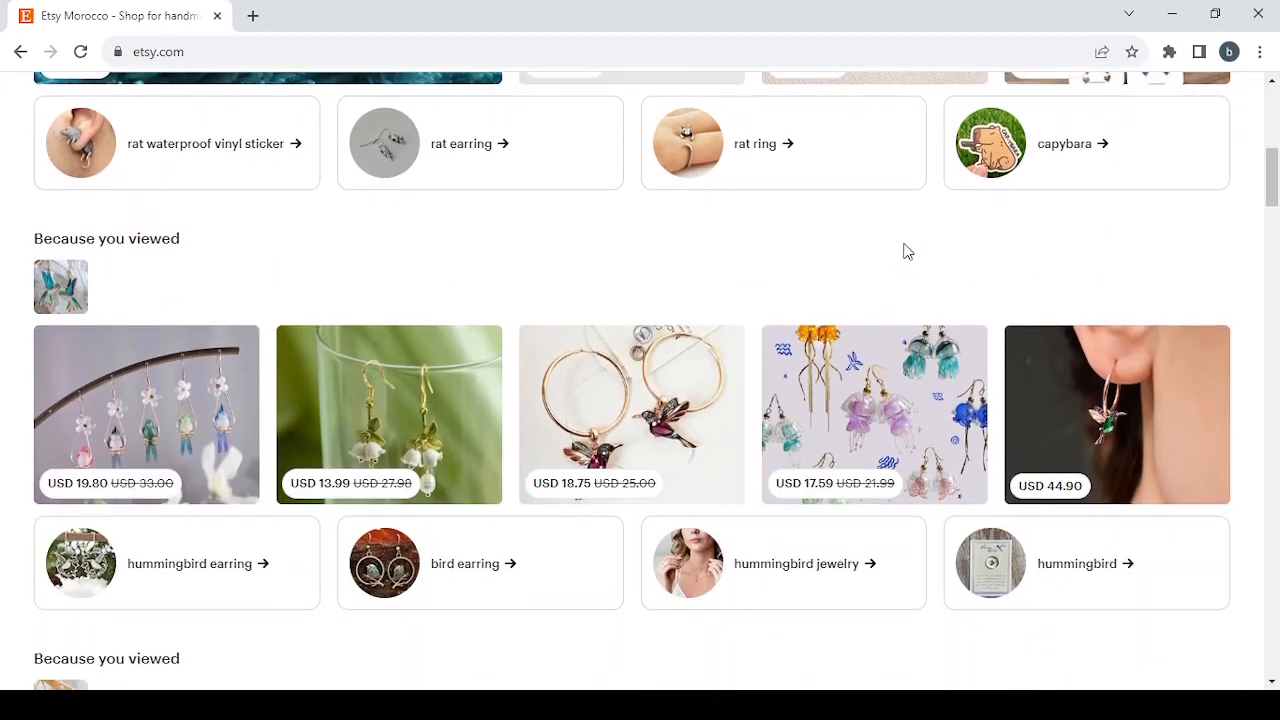
scroll(907, 251, down, 7)
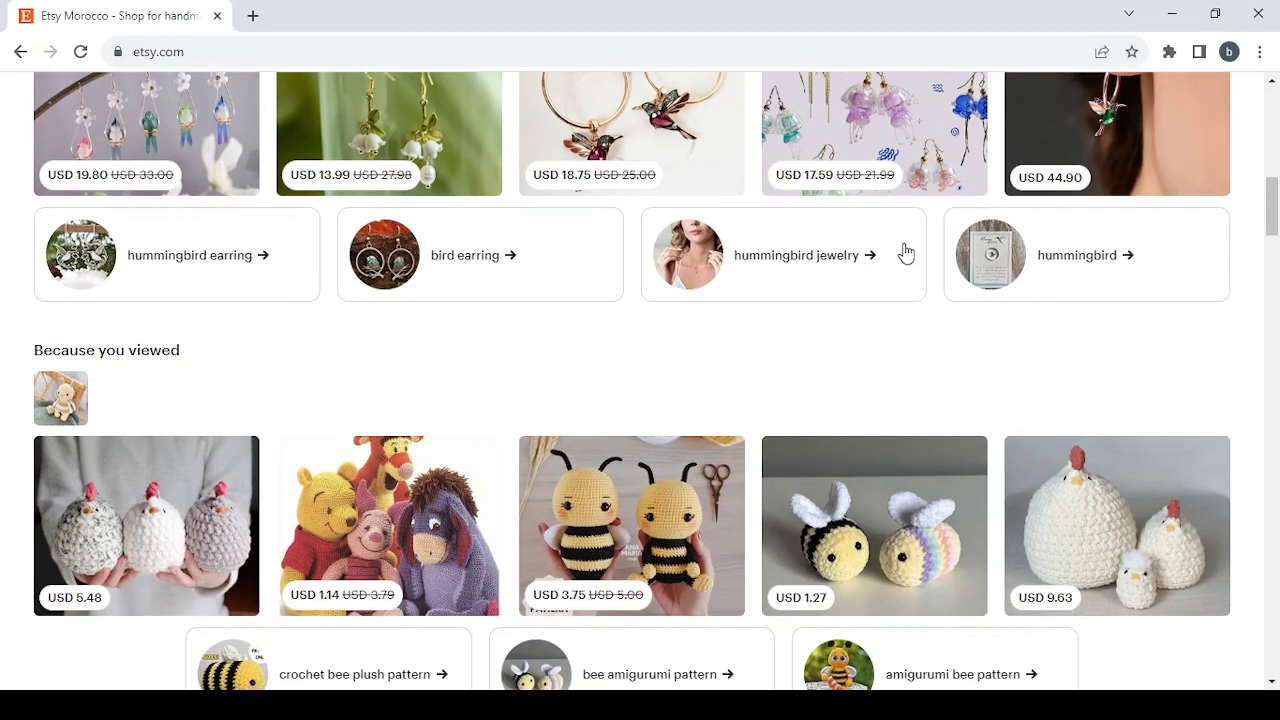
scroll(907, 251, down, 2)
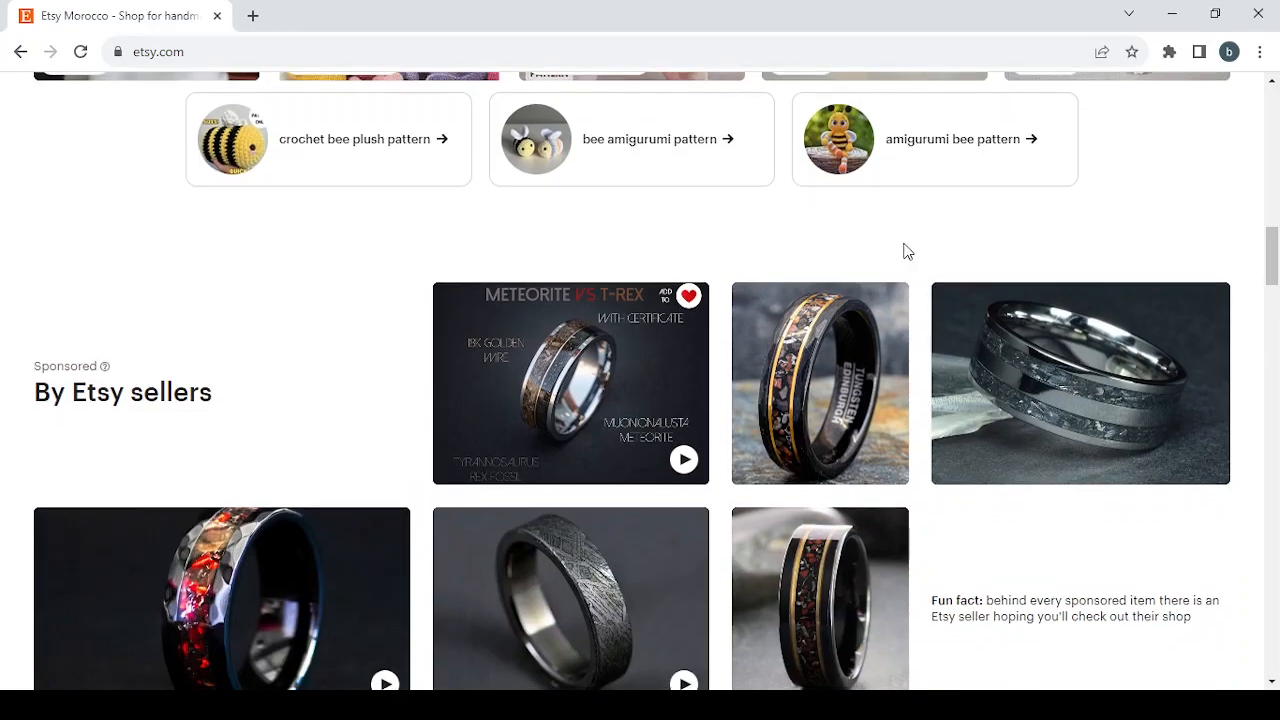
scroll(907, 251, down, 3)
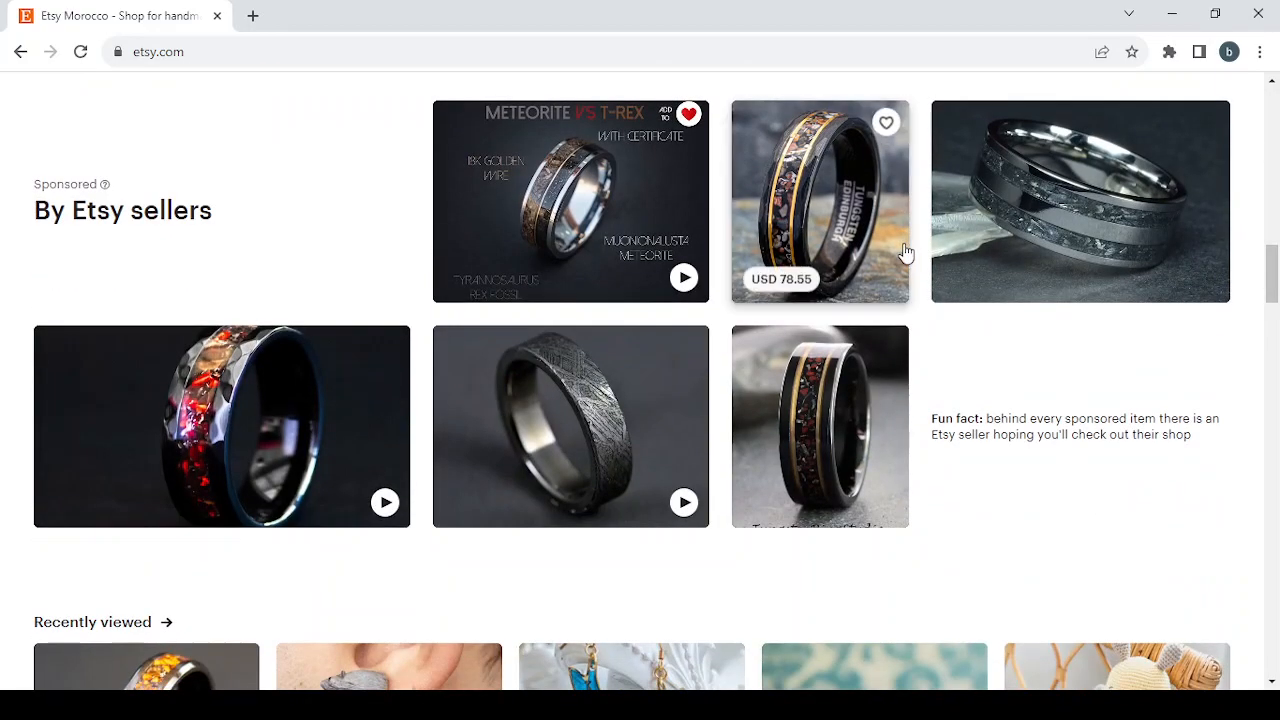
scroll(905, 253, up, 2)
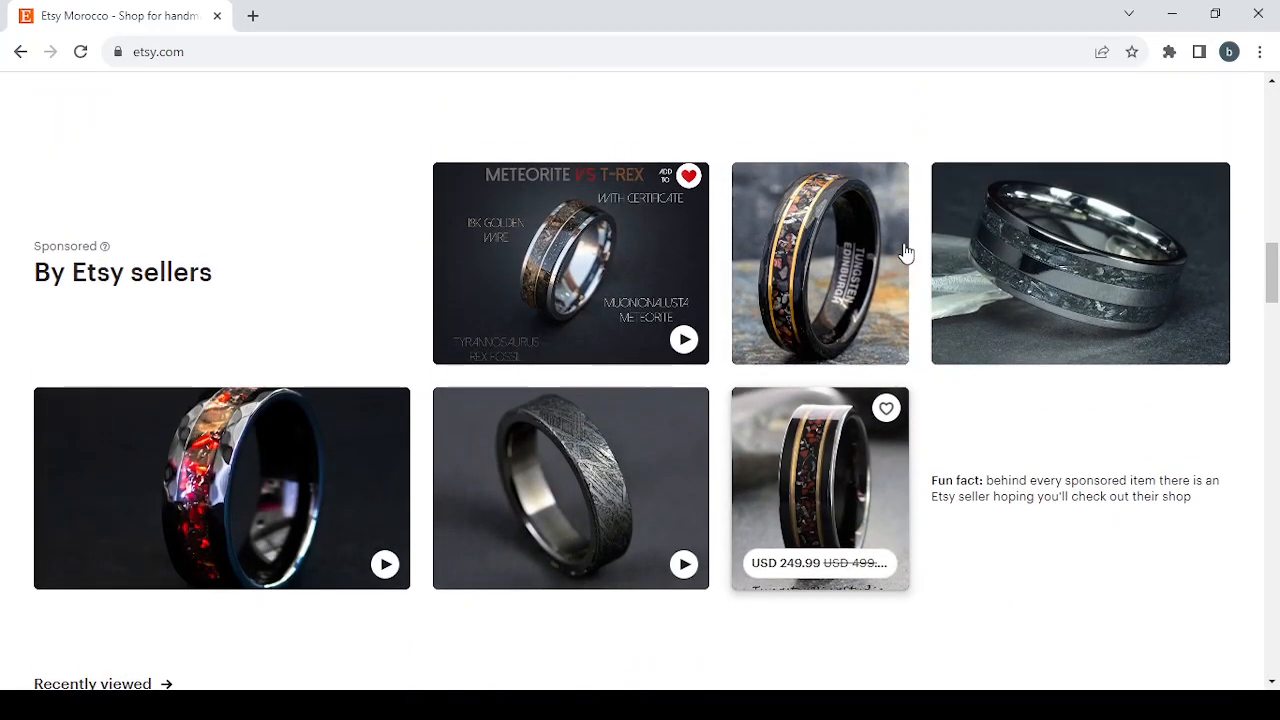
Open the sponsored Hammered Dinosaur Bone Tungsten Ring listing and examine its item details, reviews, and shipping and return policies.
click(815, 307)
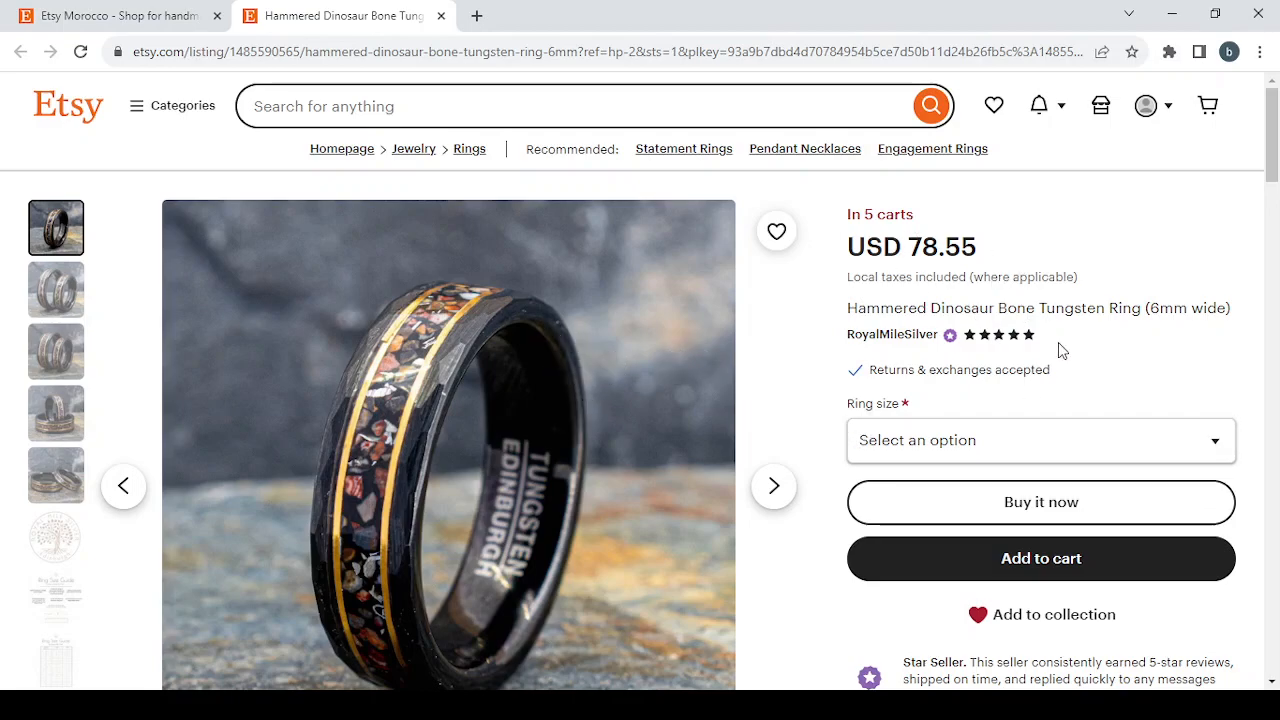
scroll(1059, 345, down, 1)
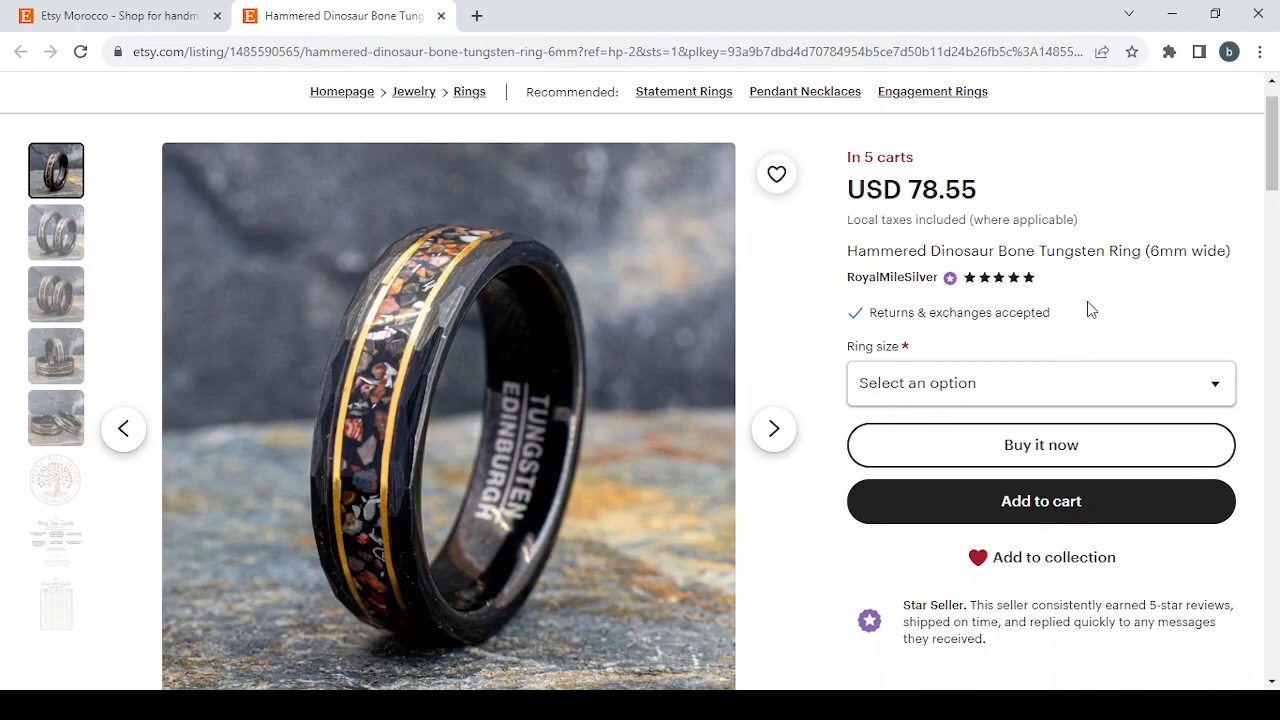
scroll(1087, 301, down, 3)
scroll(1086, 306, up, 1)
click(983, 238)
scroll(983, 238, down, 4)
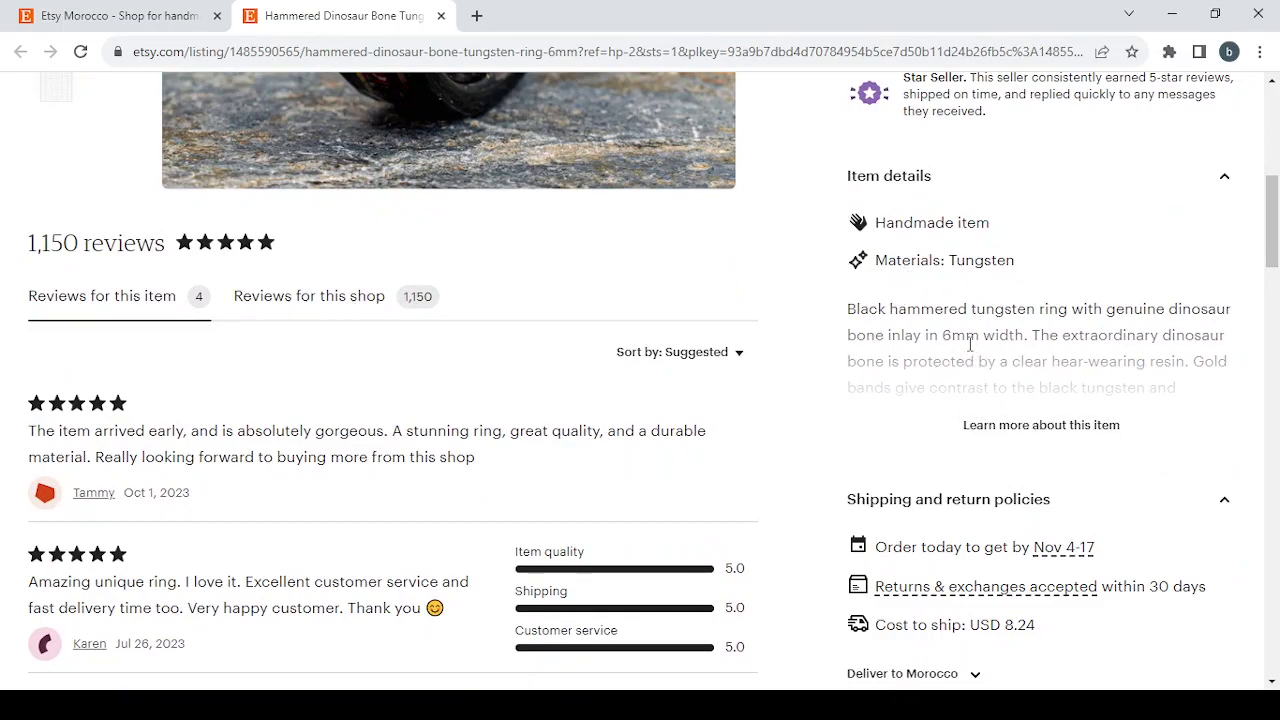
scroll(969, 344, down, 2)
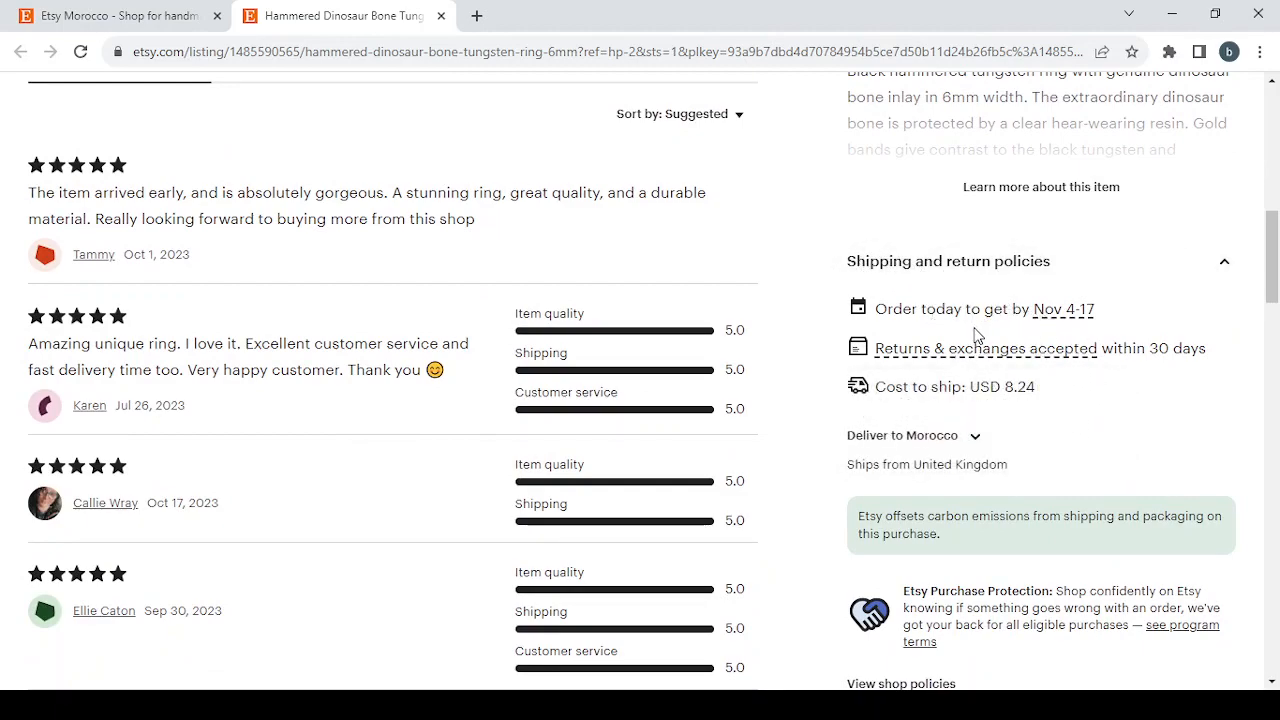
scroll(978, 336, up, 8)
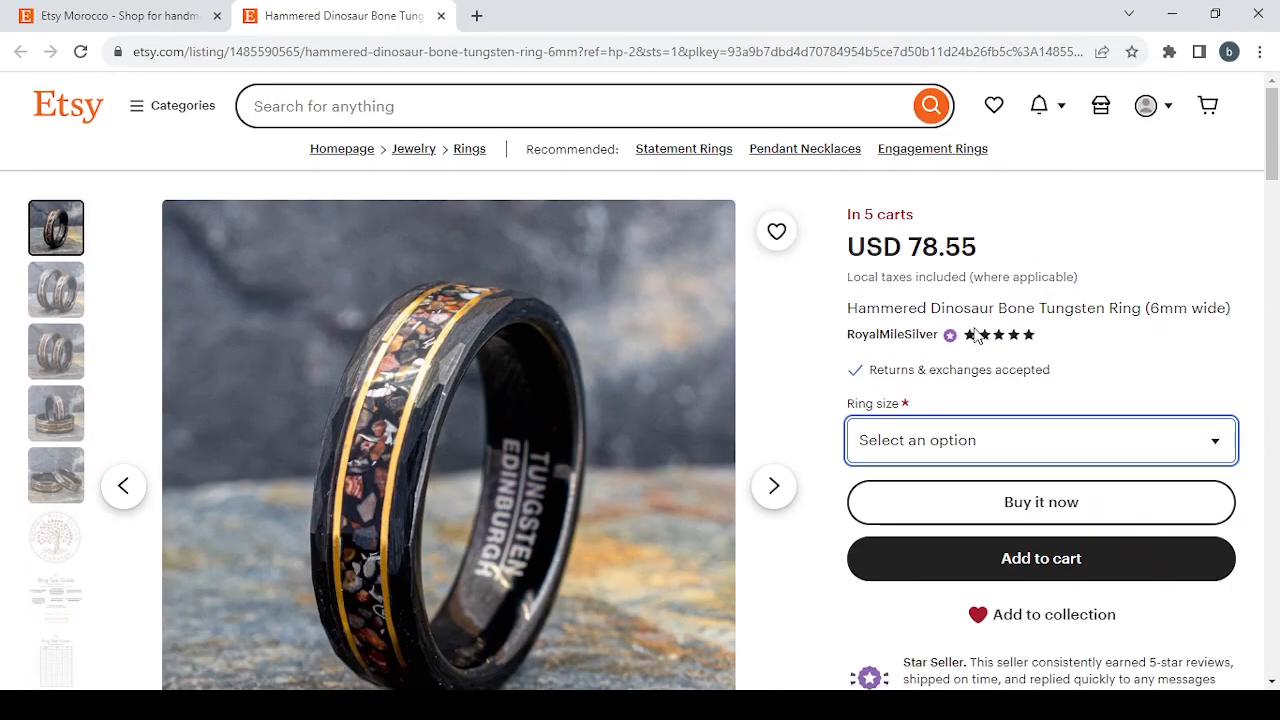
Close the ring listing and open the seller's shop setup from the Etsy home page.
click(441, 16)
scroll(1006, 391, up, 5)
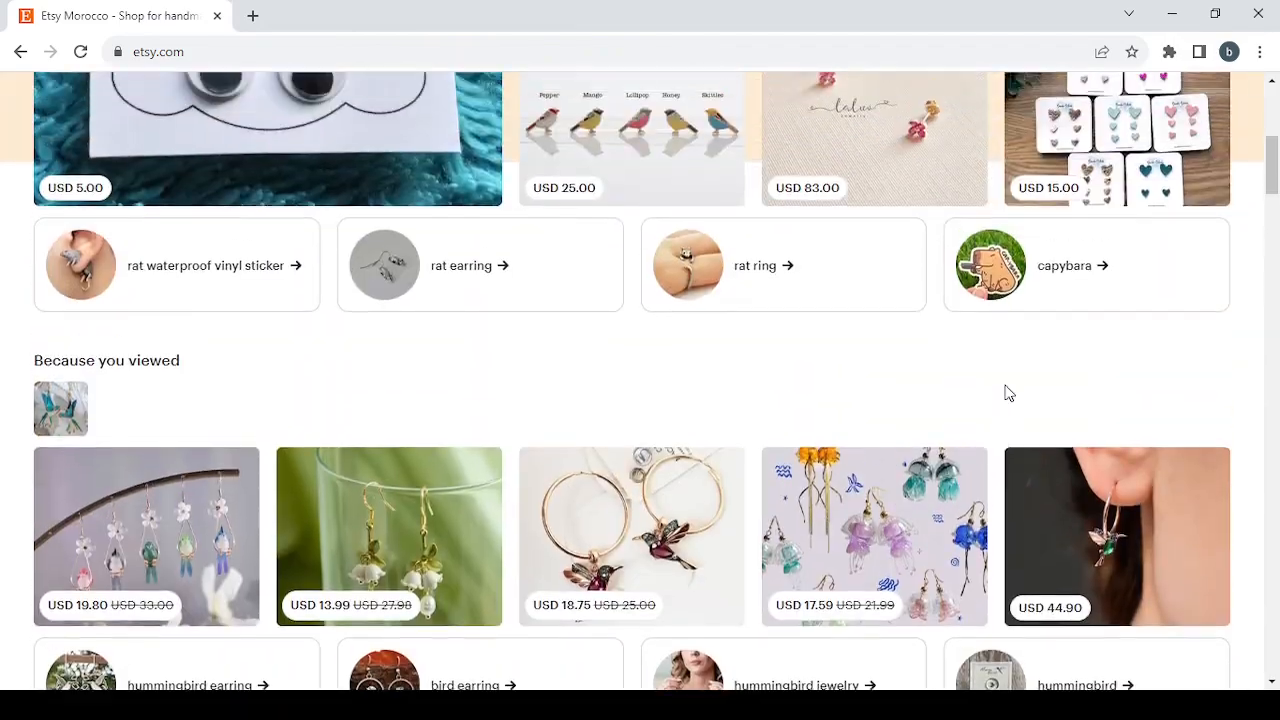
scroll(1008, 393, up, 5)
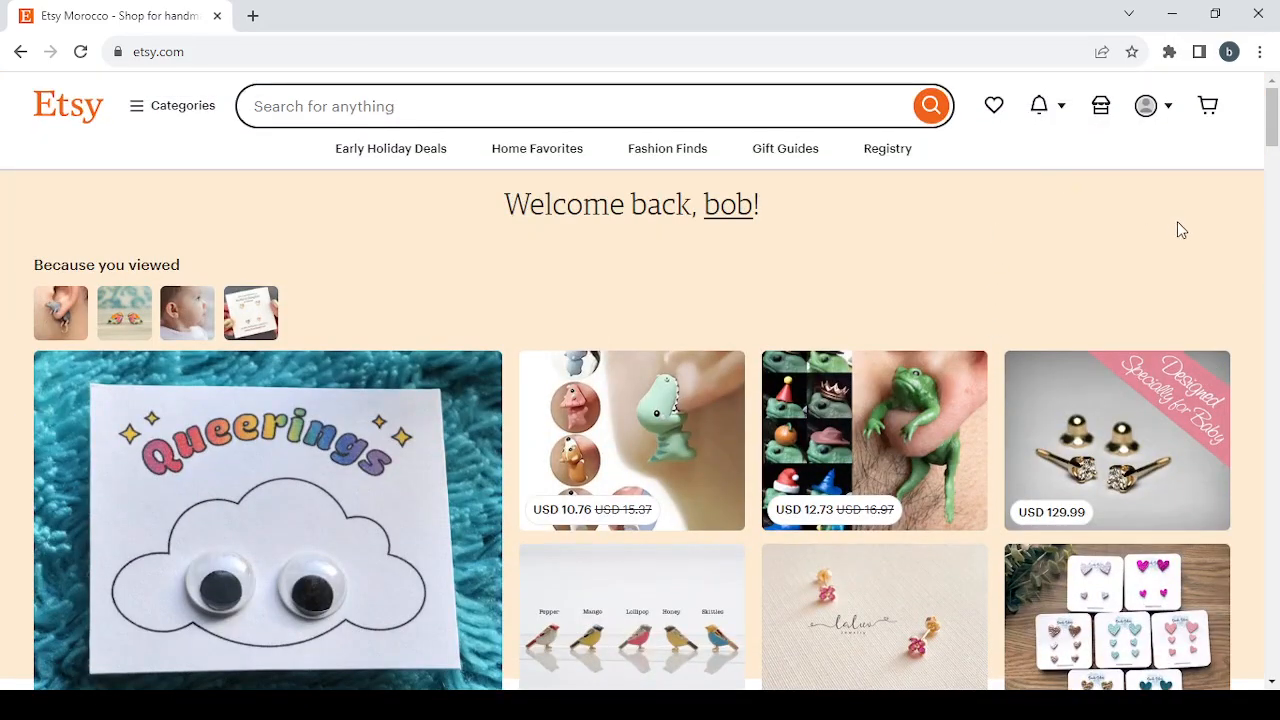
click(1101, 114)
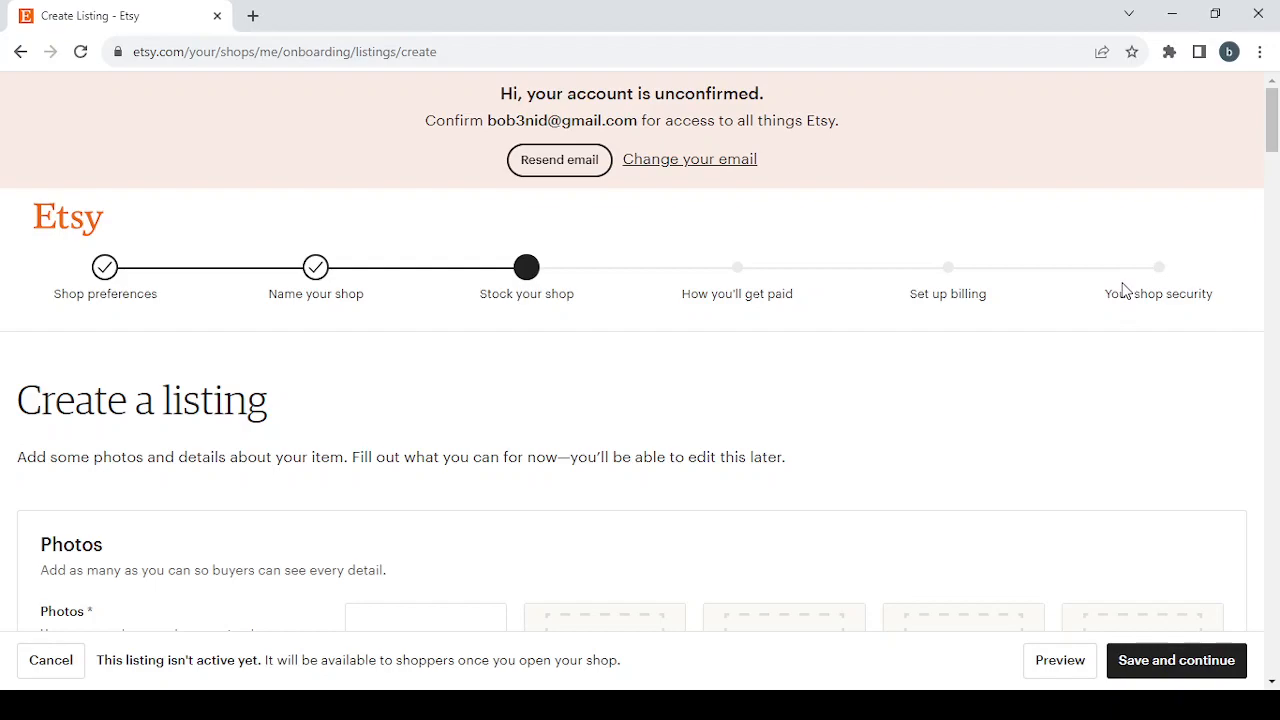
In the shop preferences, set the shop currency to United States Dollar and save the preferences.
click(110, 274)
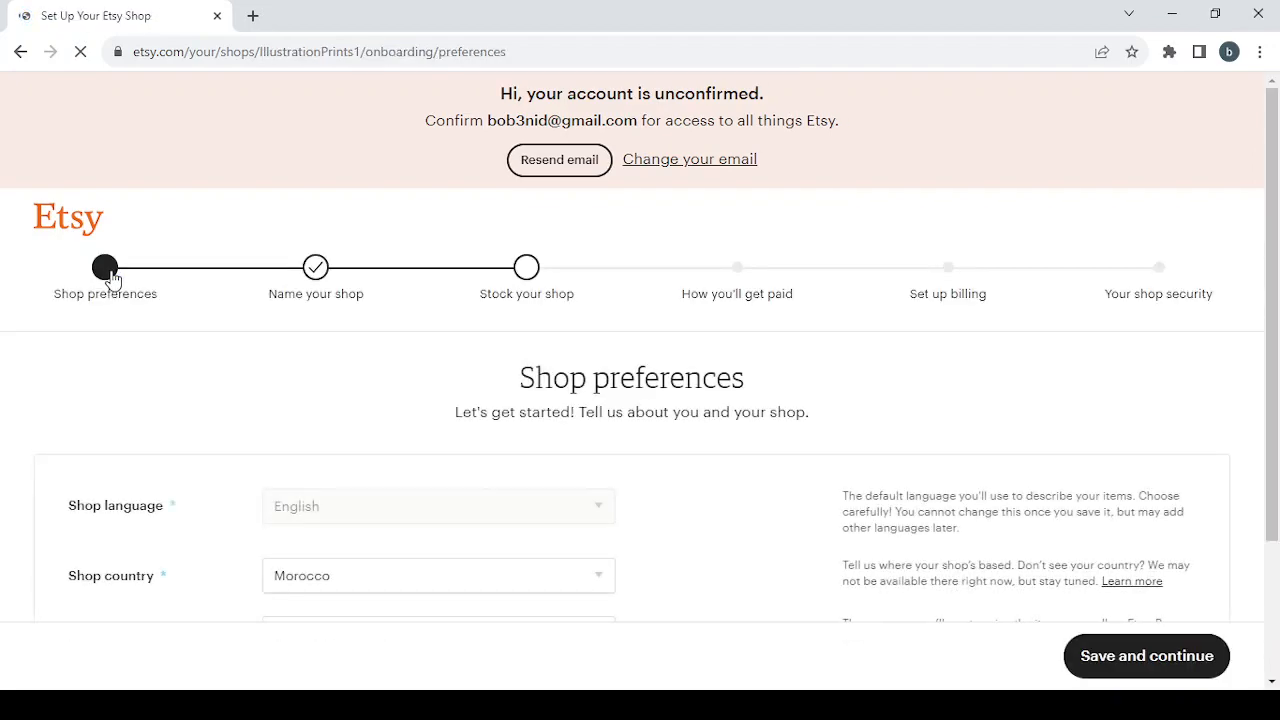
scroll(440, 494, down, 3)
mouse_move(437, 346)
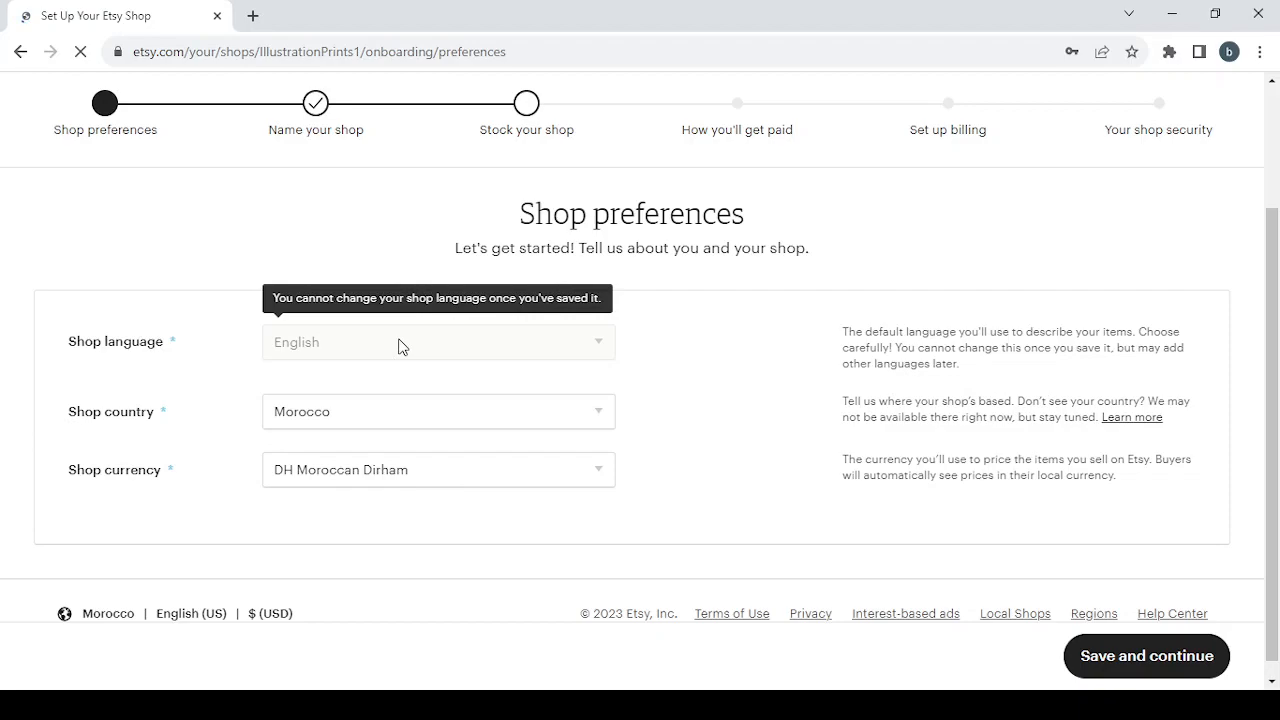
click(469, 470)
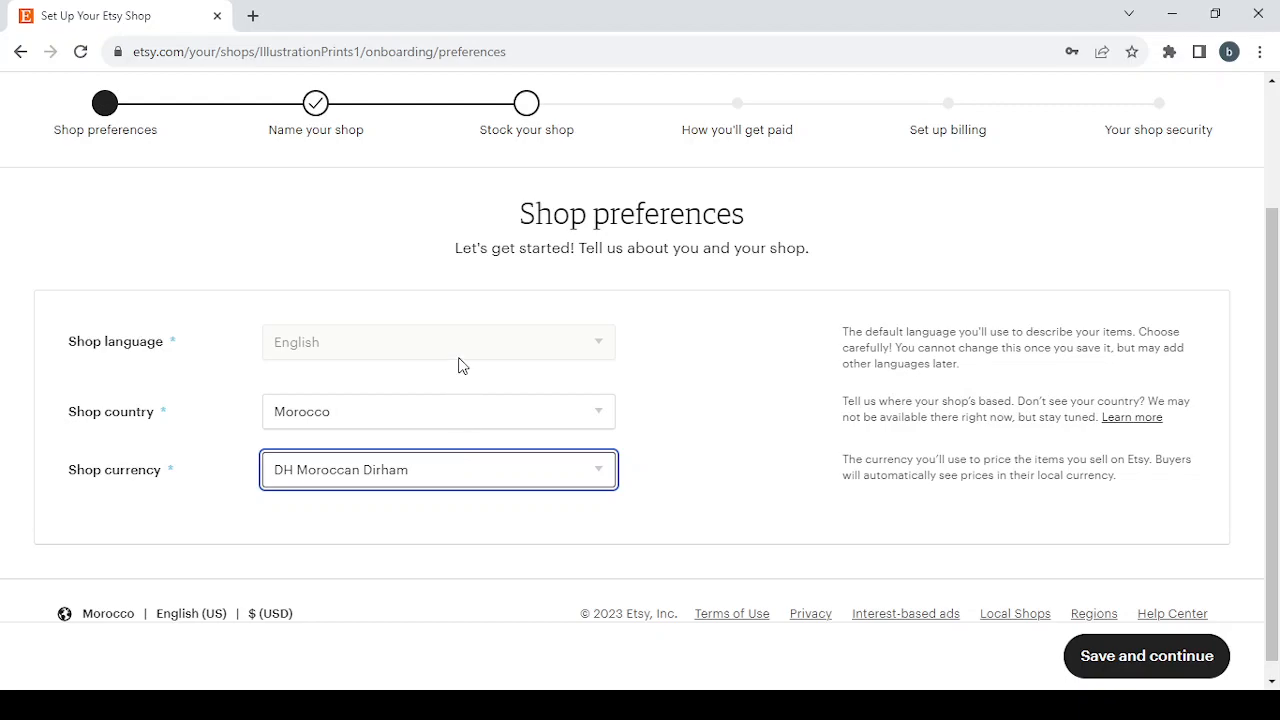
click(470, 137)
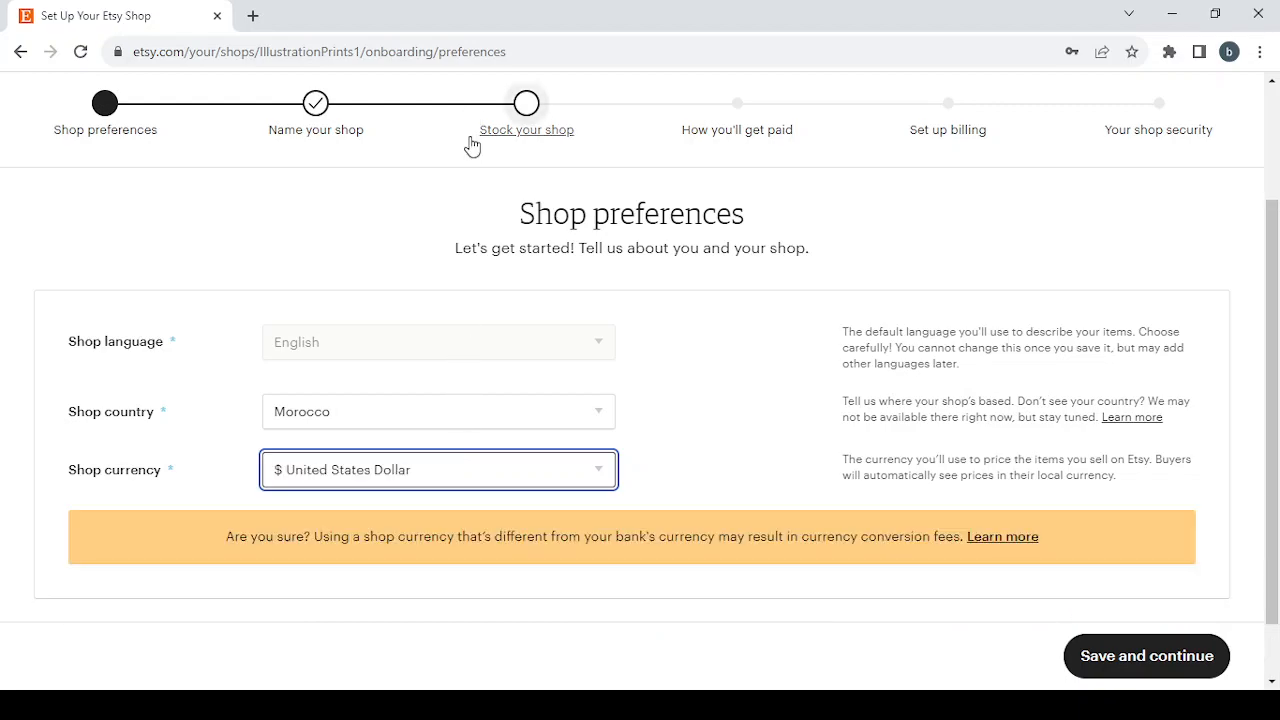
click(1150, 655)
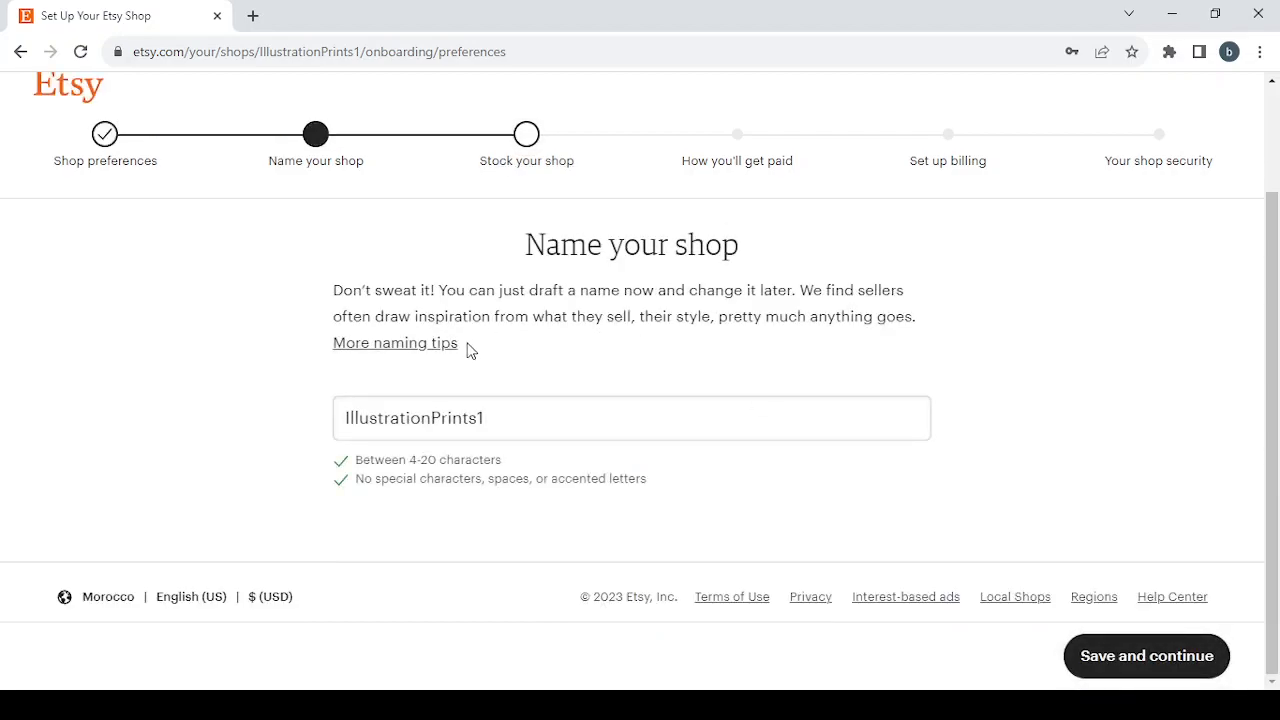
Replace the existing shop name with HandmadeNaturalPerfumes, written without spaces.
drag(506, 412, 303, 408)
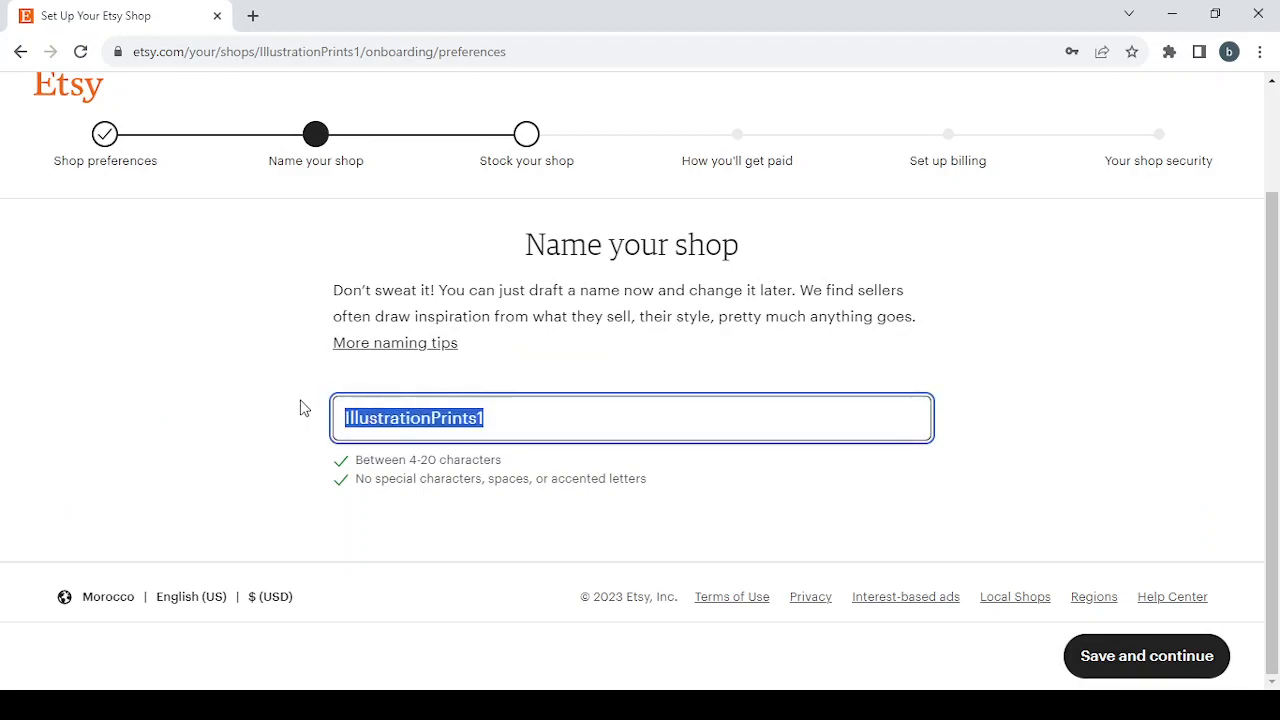
key(BackSpace)
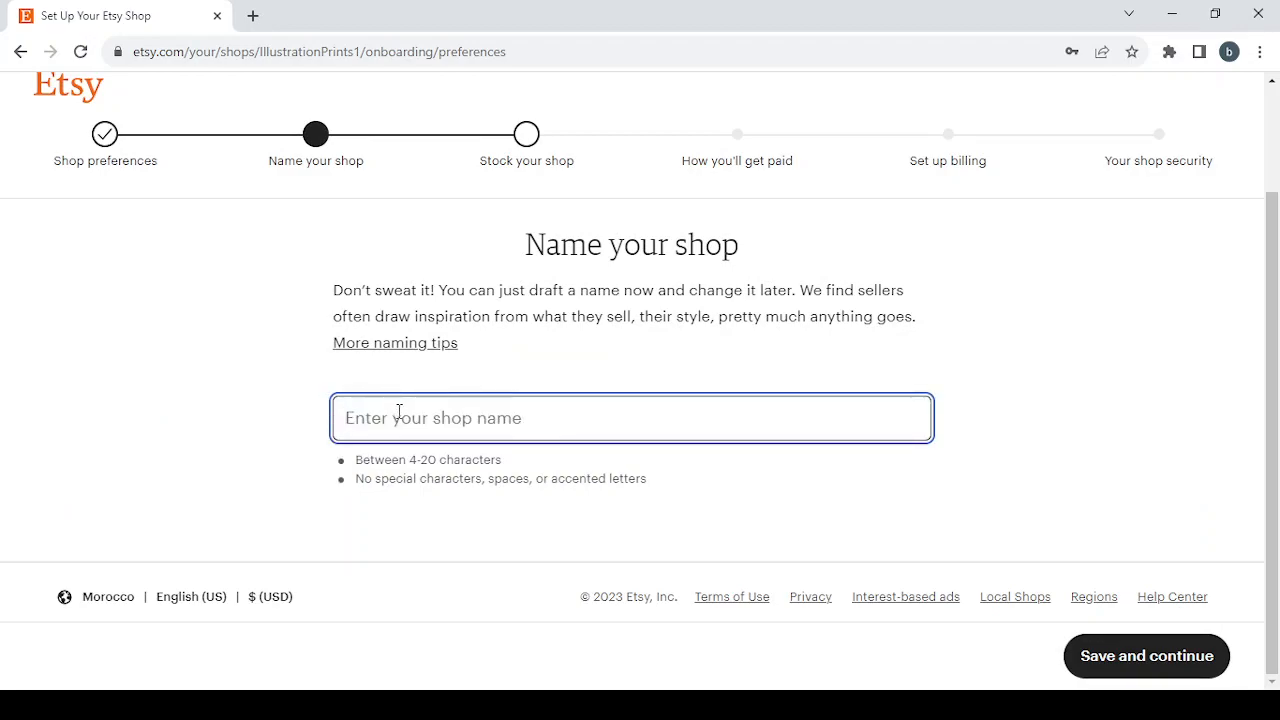
text(Handmade Natural Perfumes)
click(437, 418)
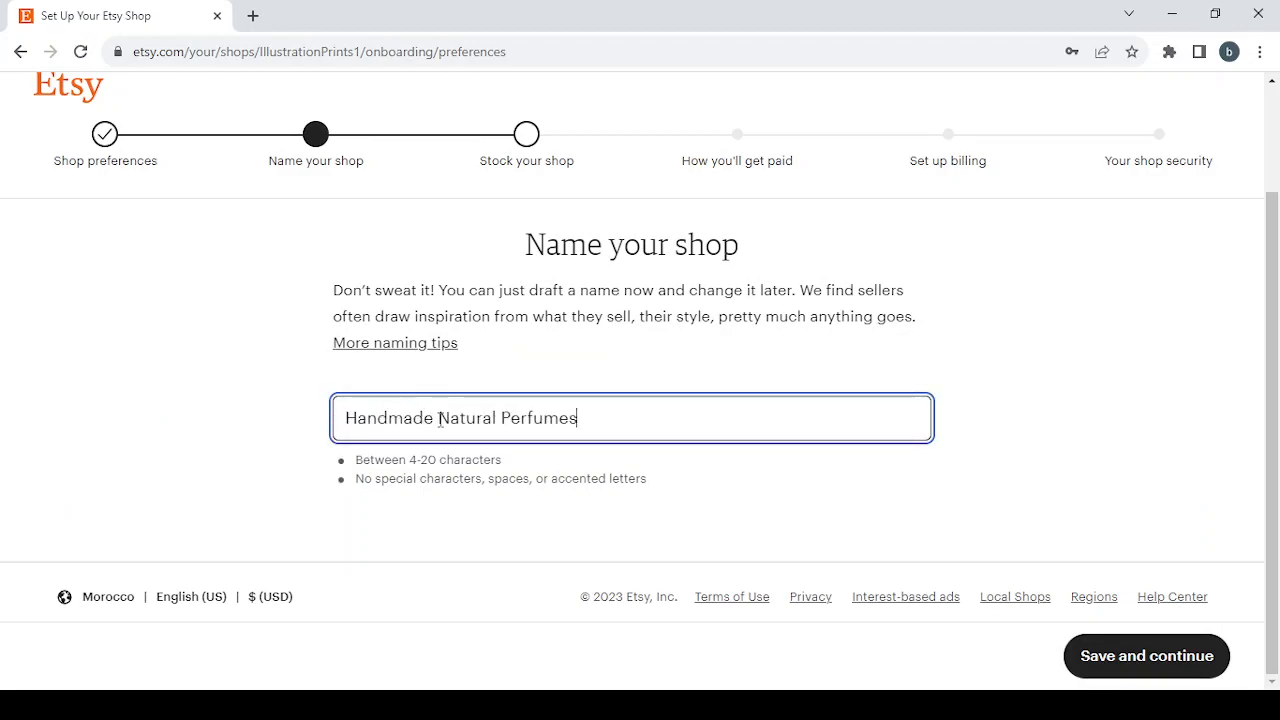
key(BackSpace)
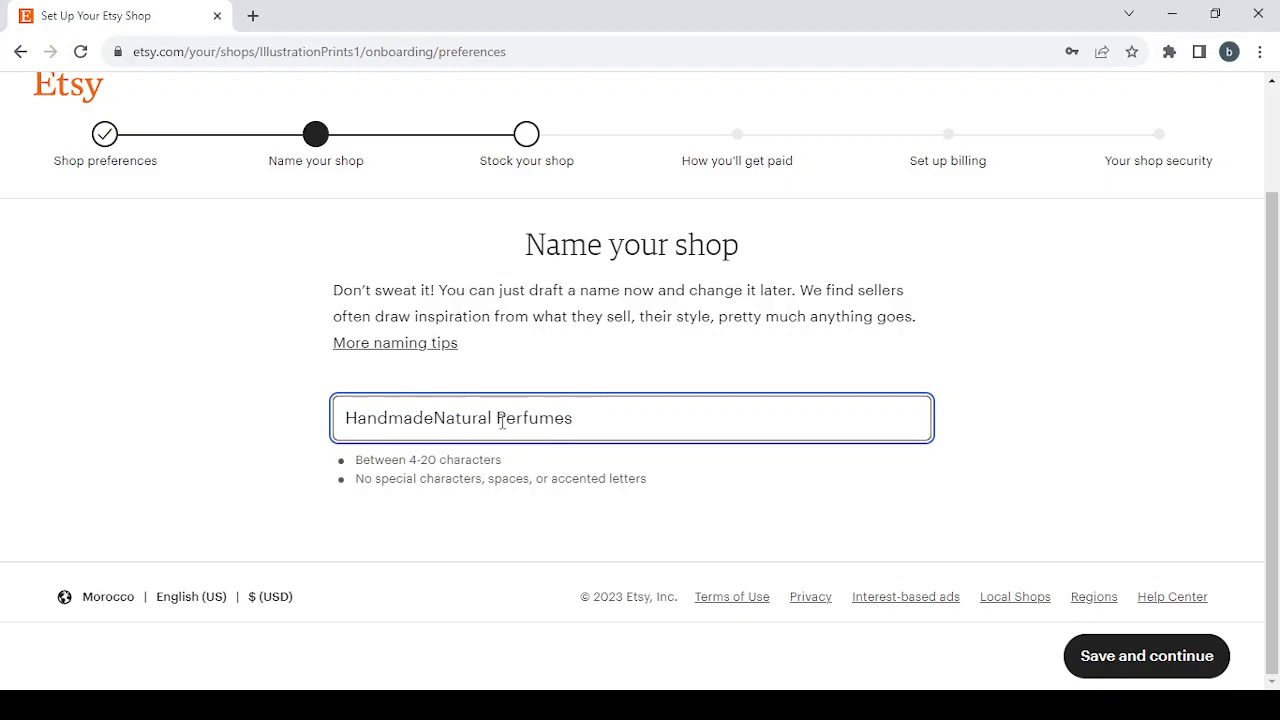
click(499, 418)
key(BackSpace)
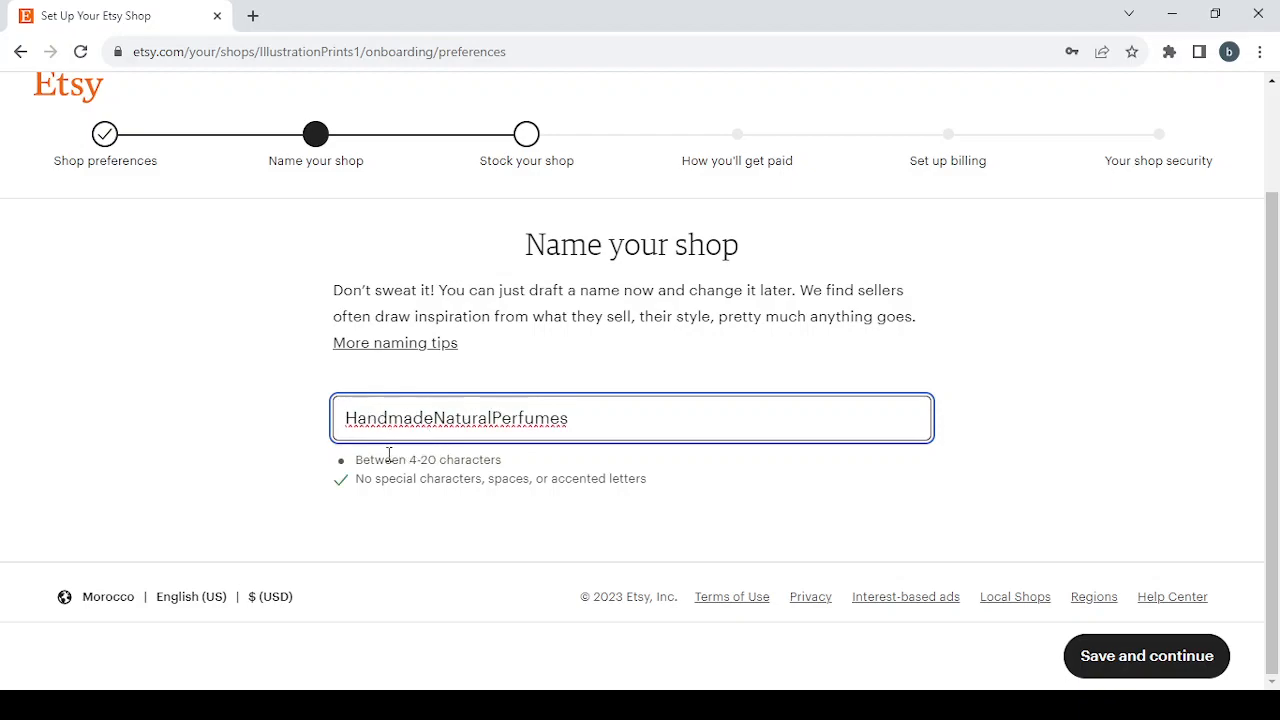
Shorten the shop name by removing Handmade, append 1 to make it NaturalPerfumes1, and save it.
drag(435, 418, 337, 402)
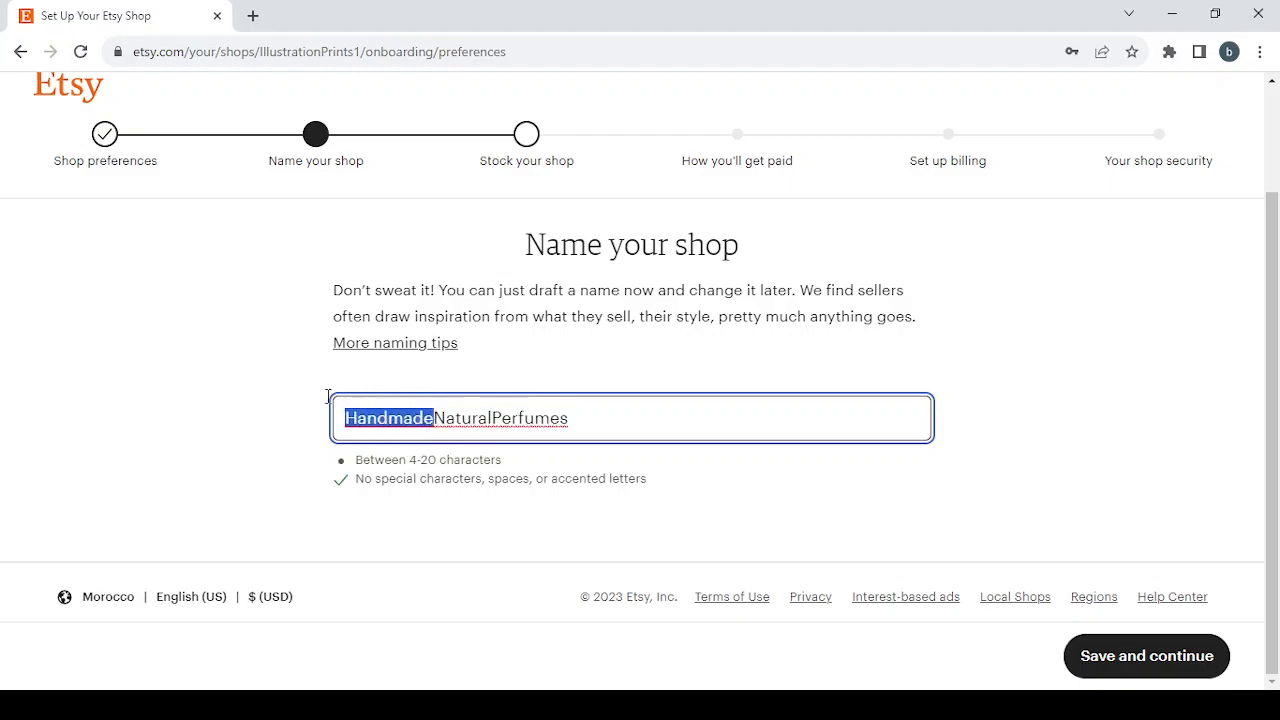
key(BackSpace)
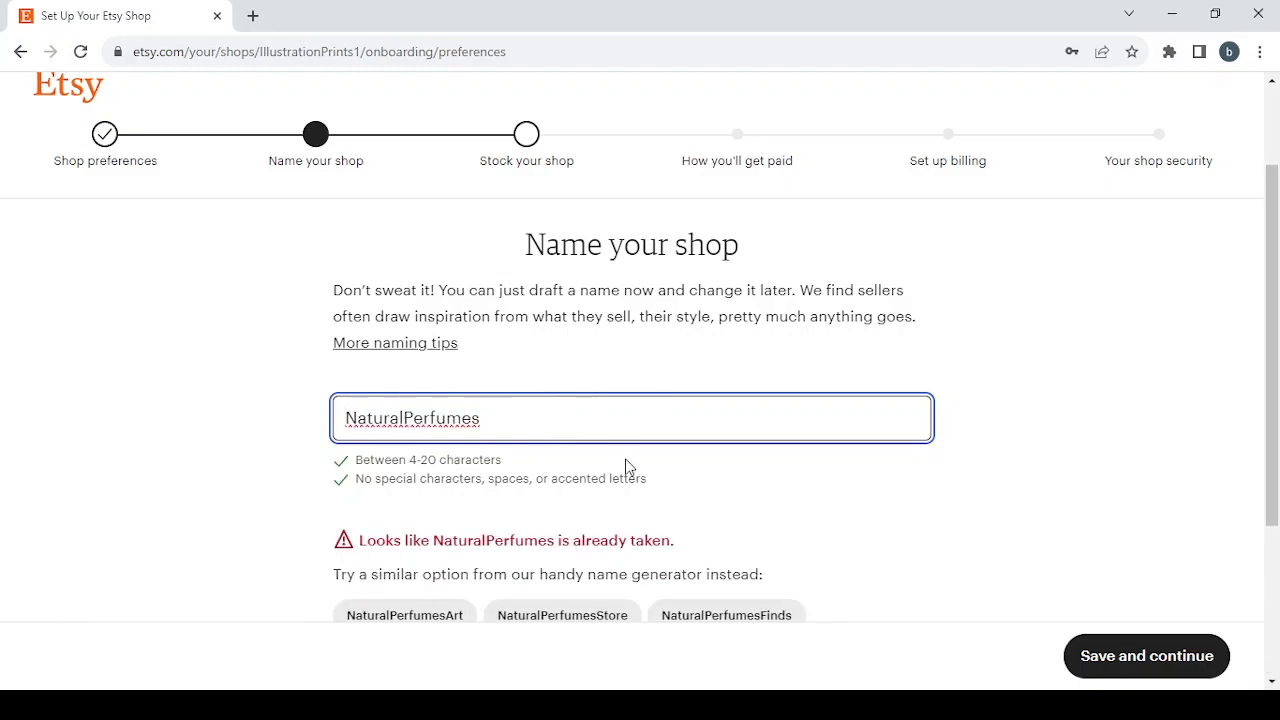
scroll(629, 468, down, 2)
scroll(629, 468, up, 1)
scroll(629, 468, down, 1)
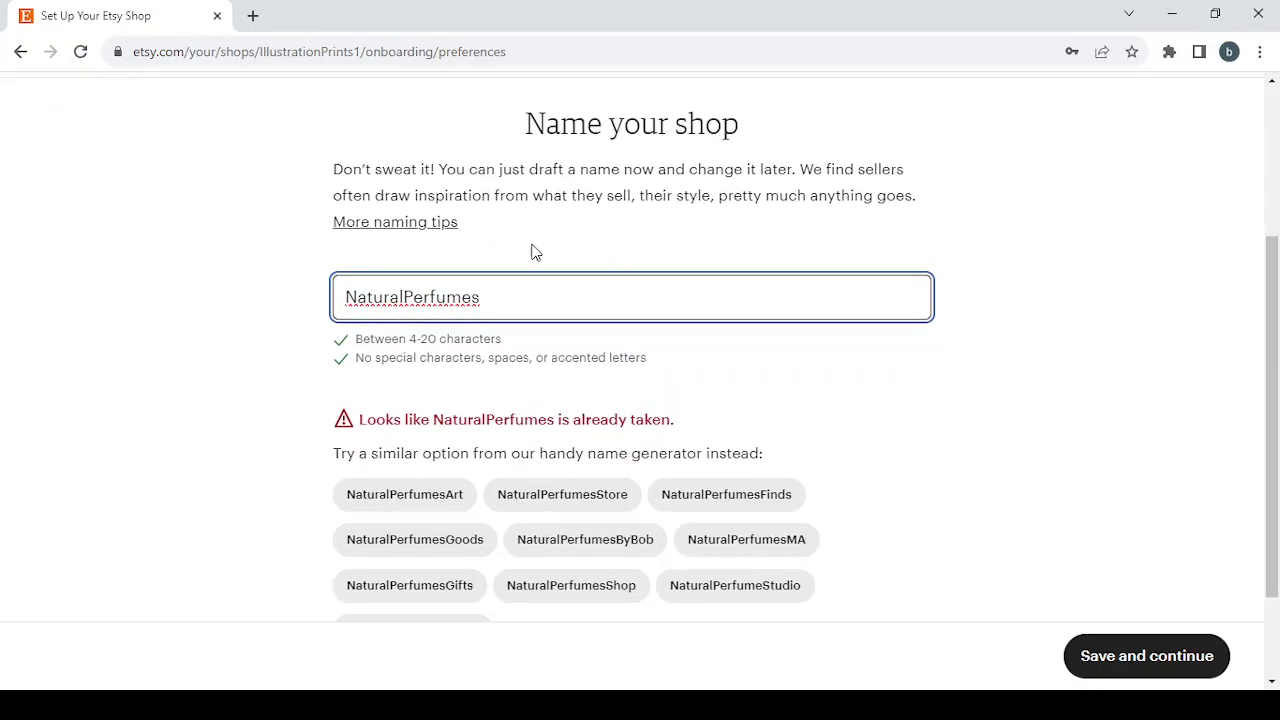
text(1)
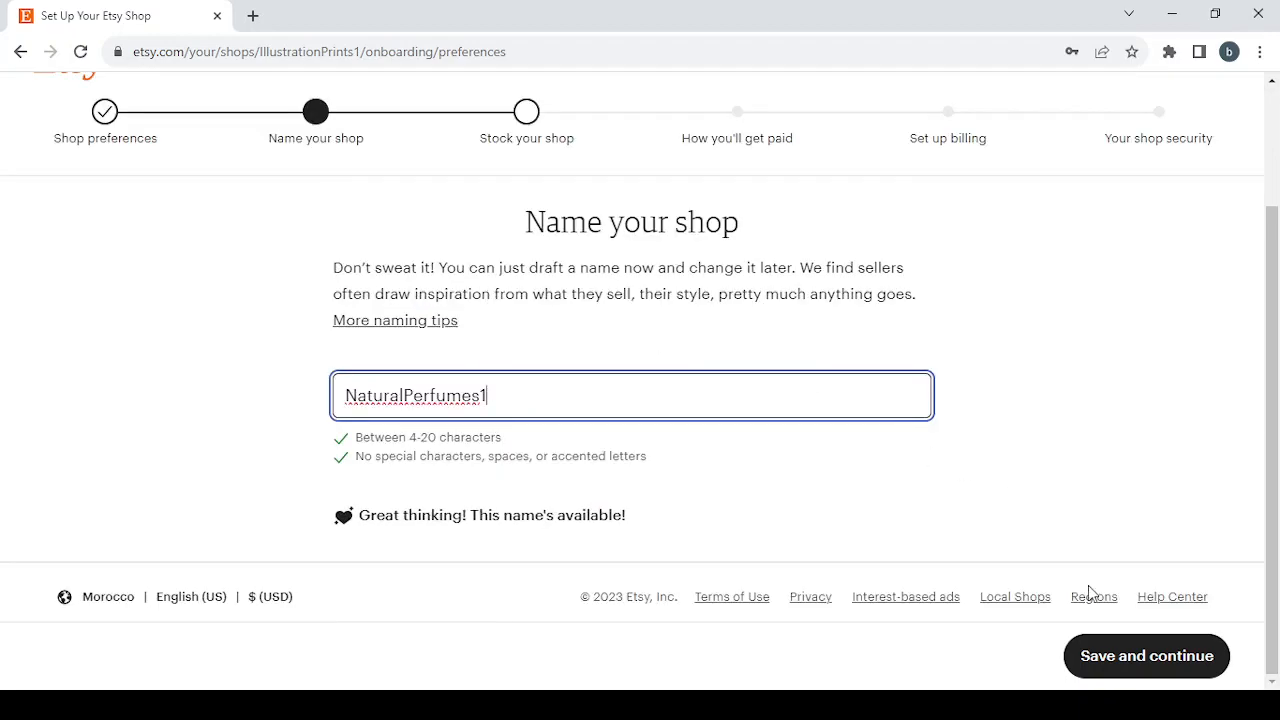
click(1148, 646)
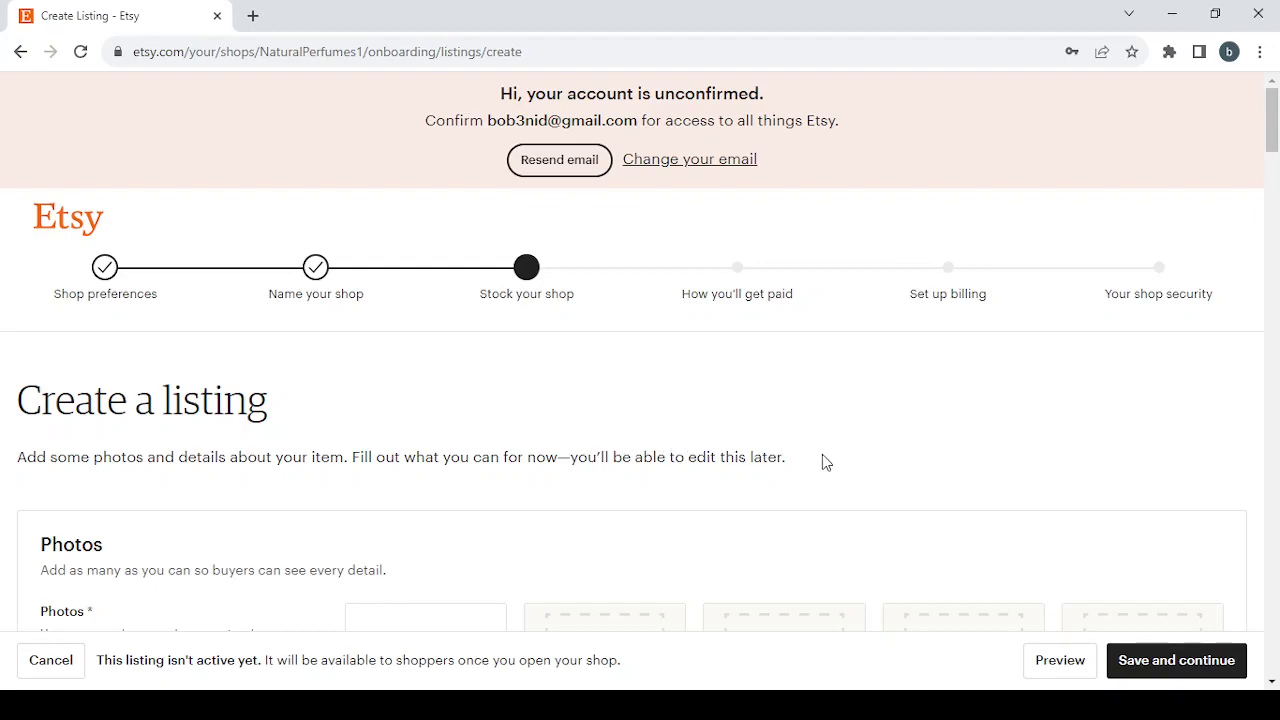
Try to save the blank listing, and examine its flagged Photos and Inventory sections.
scroll(822, 454, down, 2)
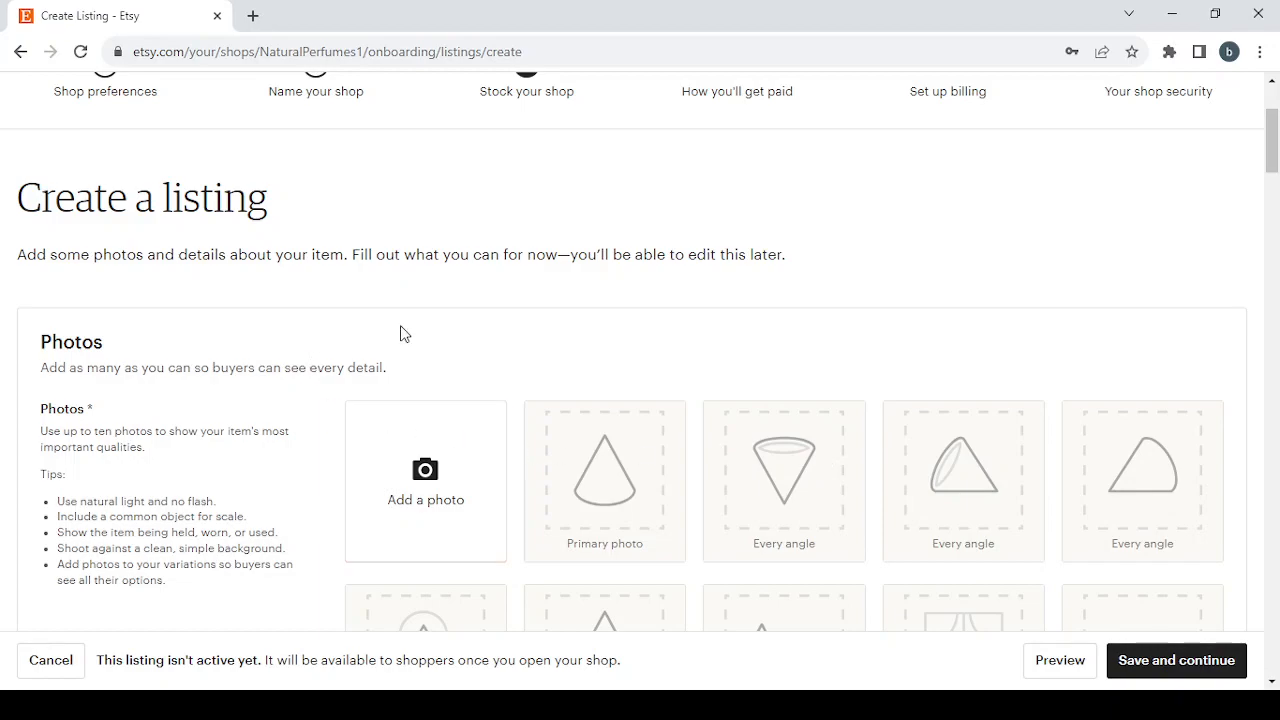
scroll(1058, 377, up, 2)
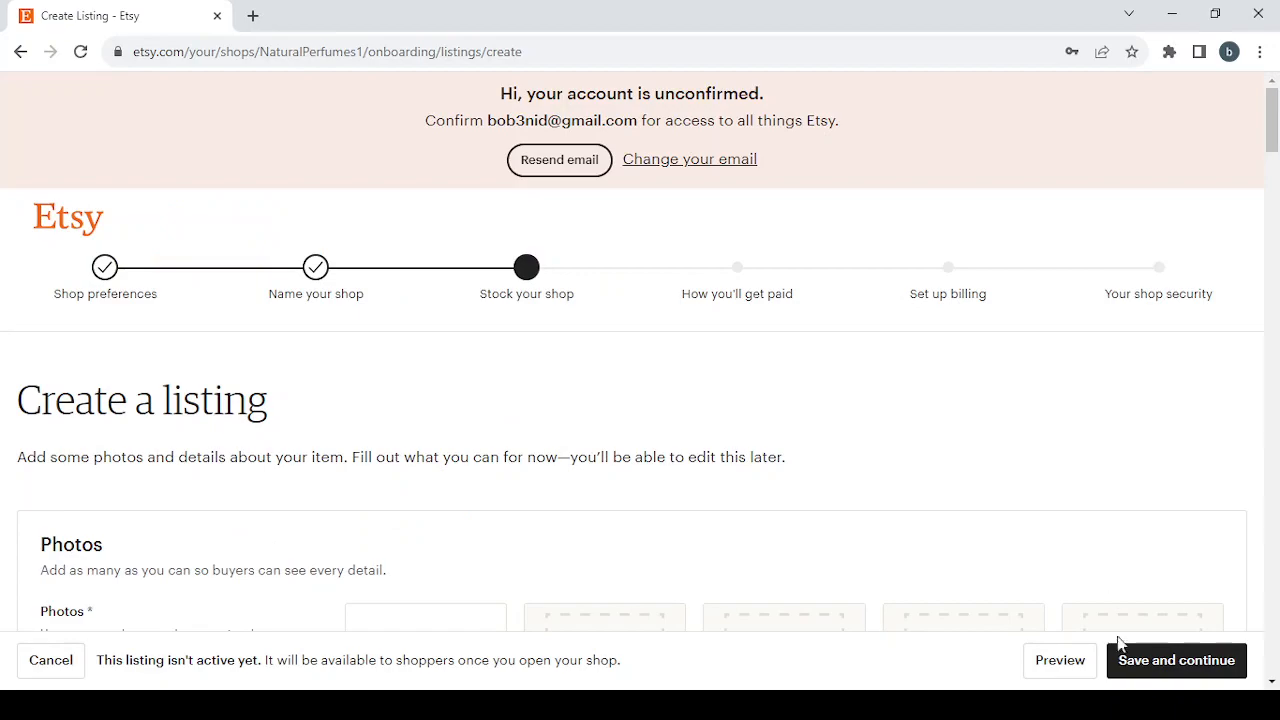
click(1190, 663)
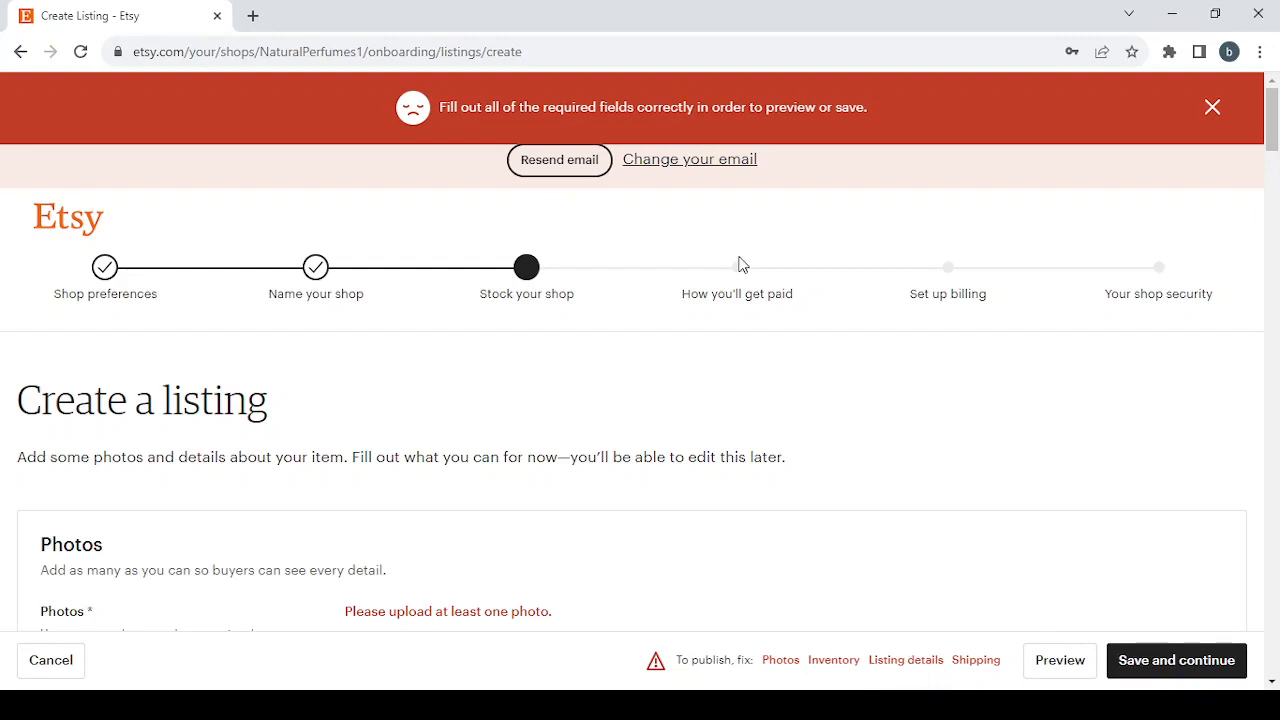
click(779, 661)
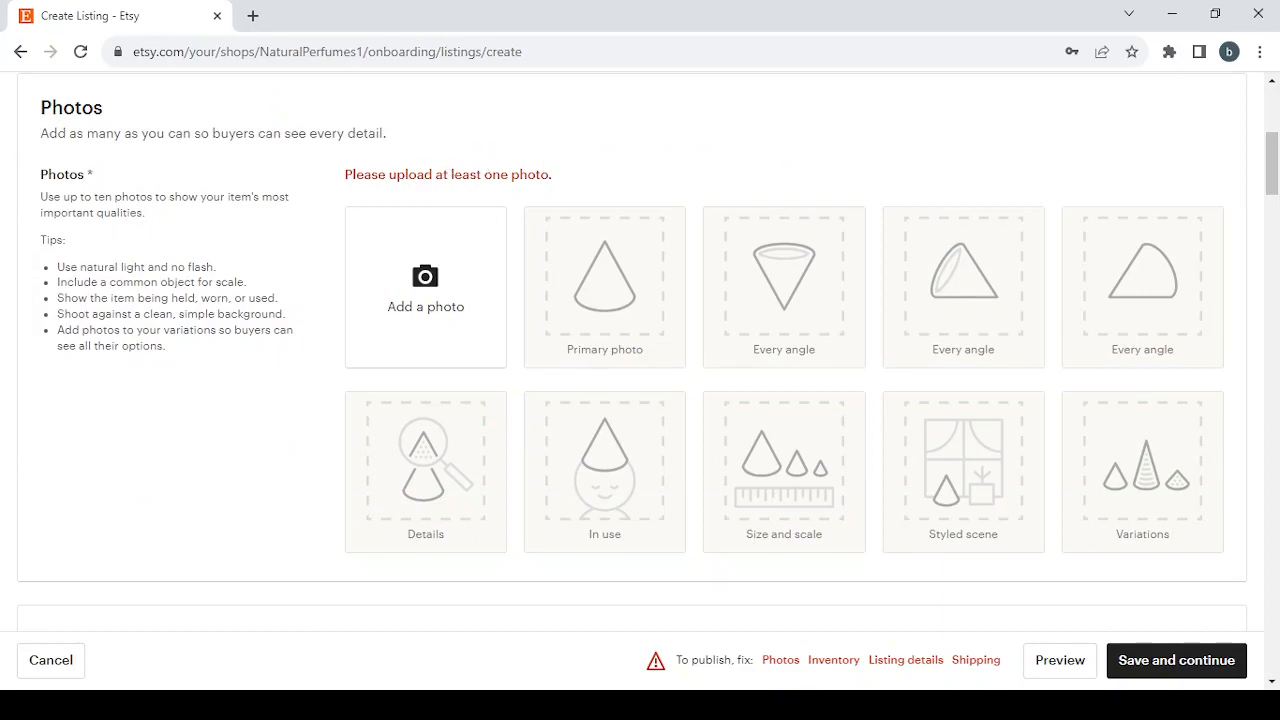
click(853, 661)
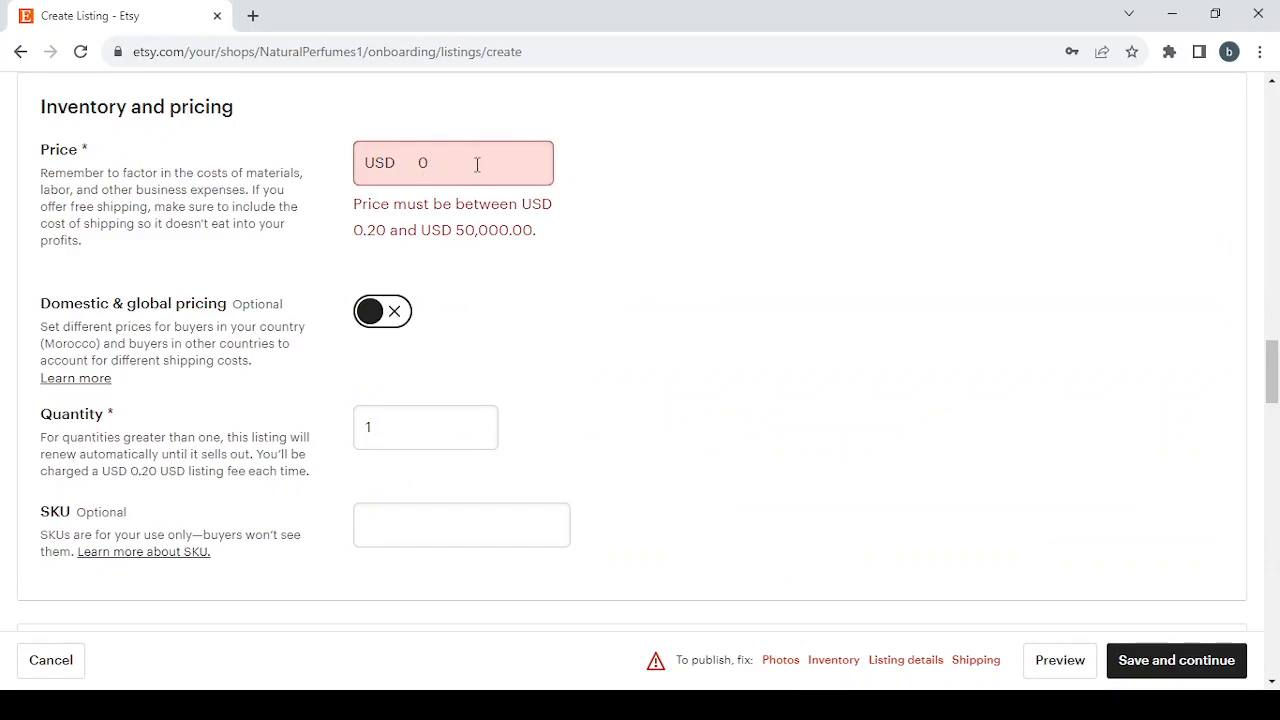
Examine the flagged Listing details, Shipping and Photos sections of the listing form.
click(903, 661)
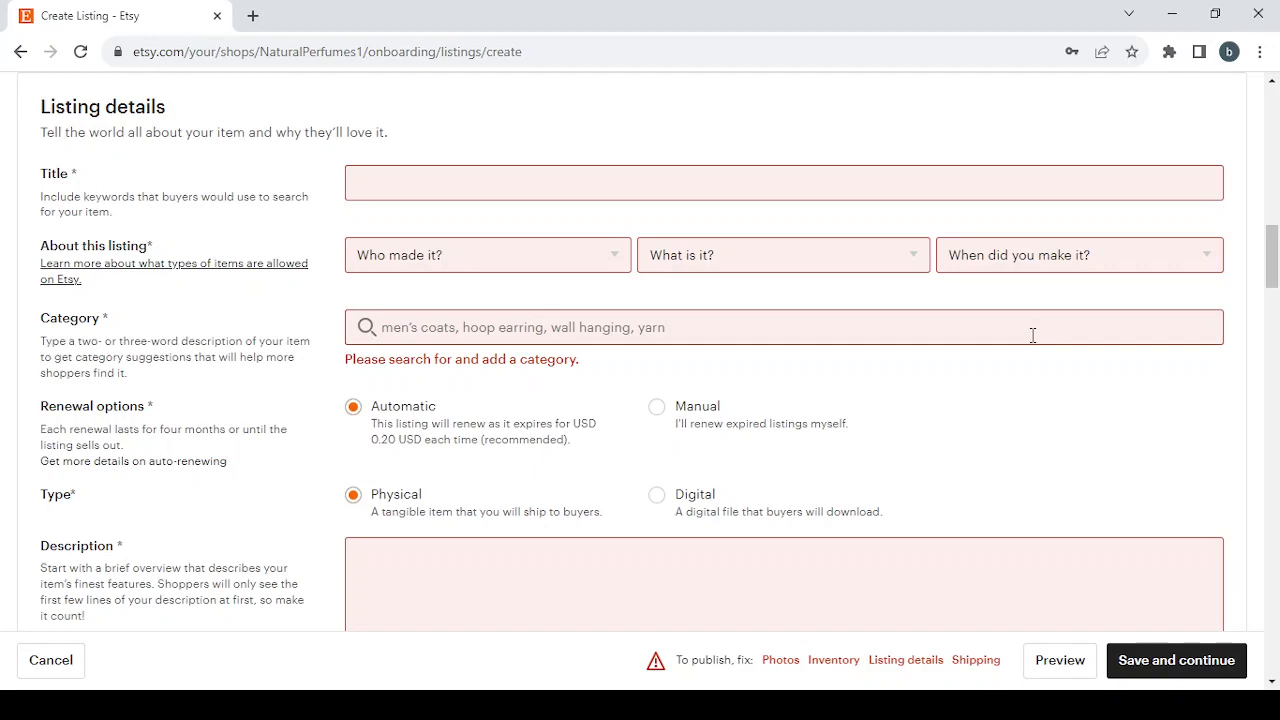
click(968, 661)
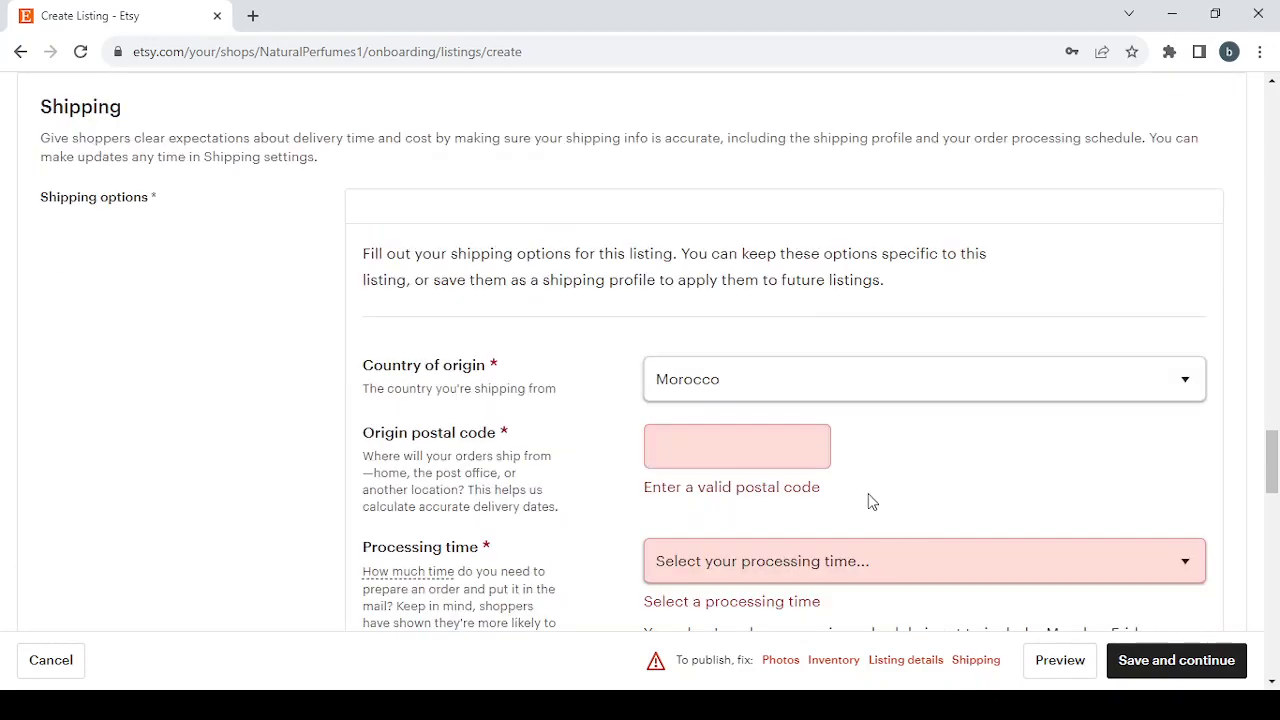
scroll(869, 501, down, 9)
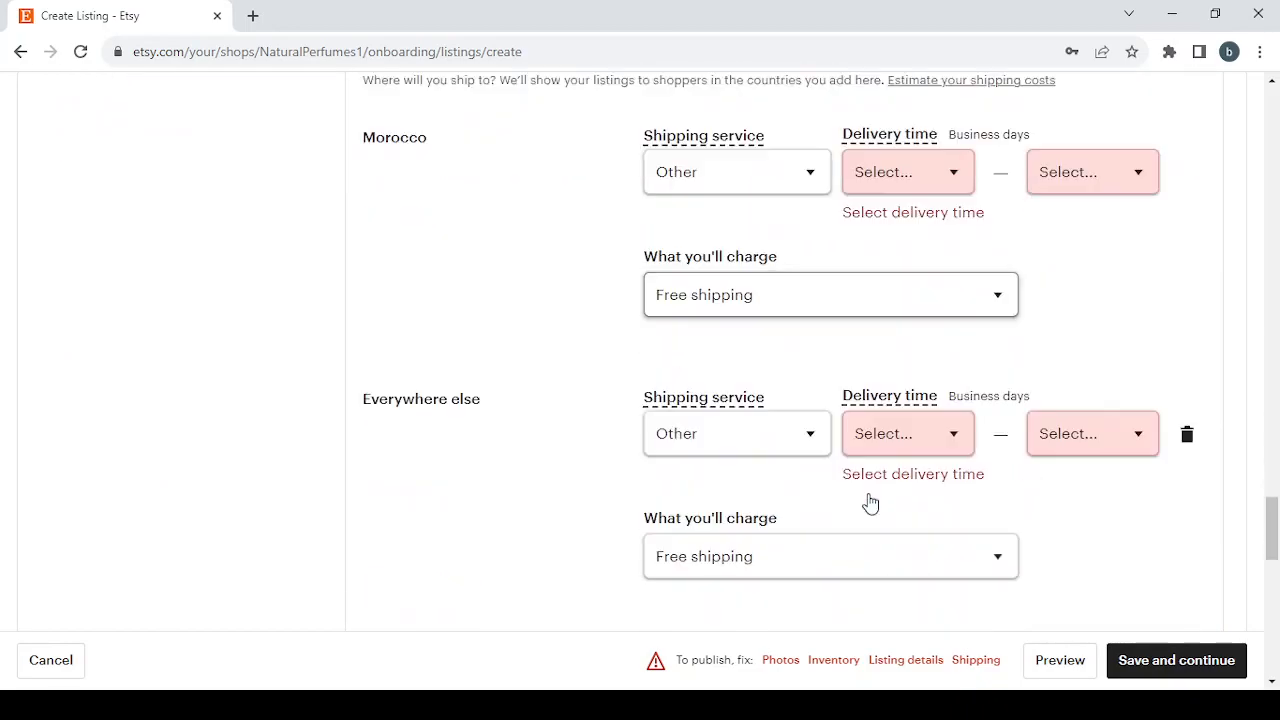
scroll(869, 501, down, 1)
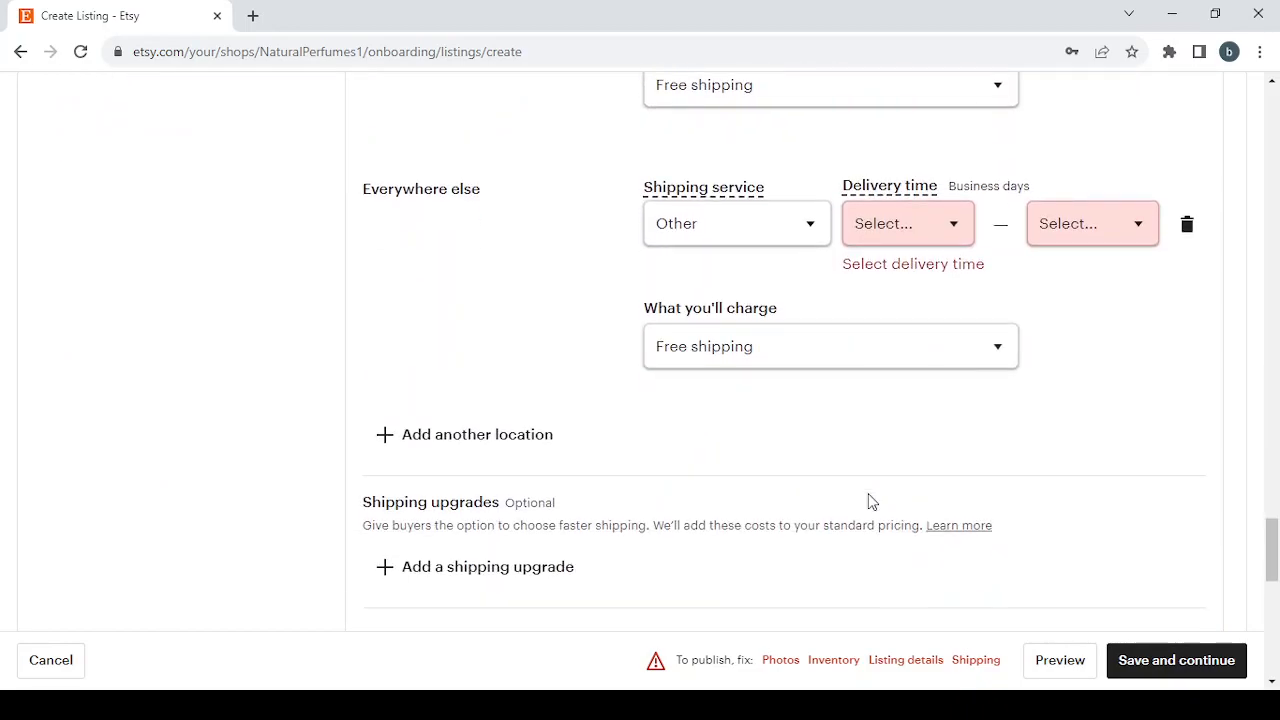
click(780, 661)
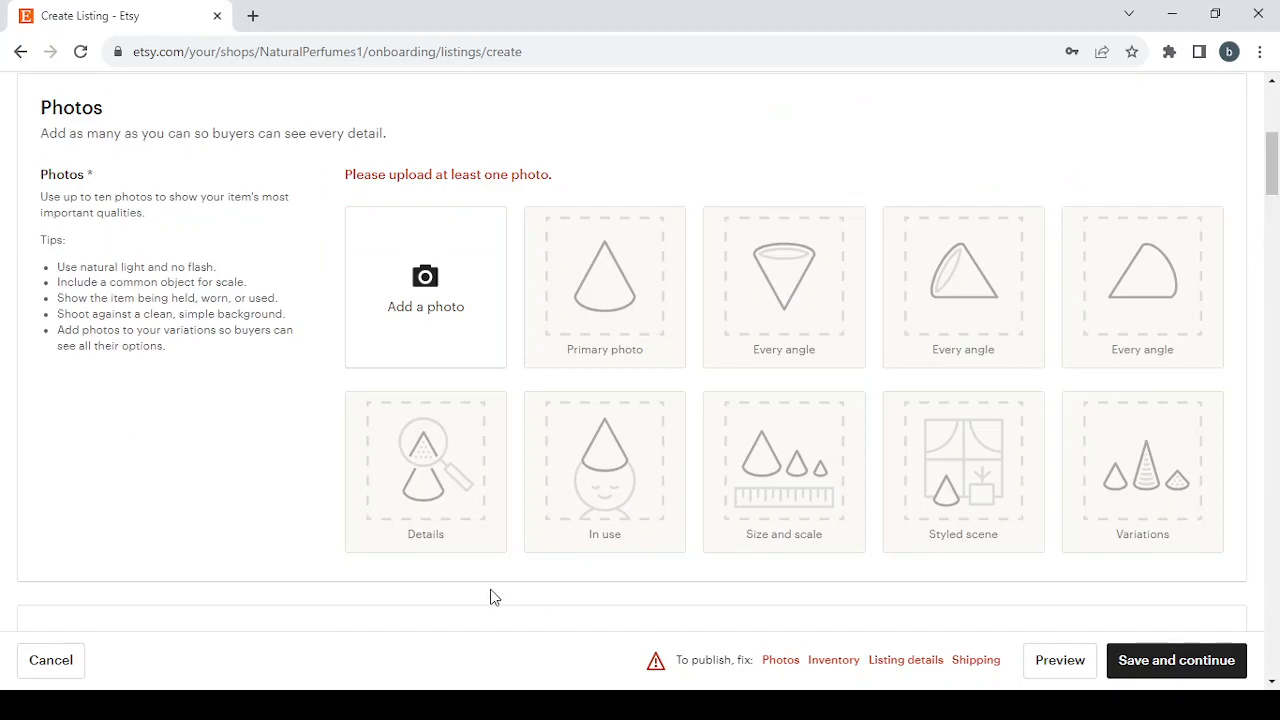
click(522, 704)
click(480, 704)
Enter Handmade Natural Perfumes as the listing's title.
scroll(276, 390, down, 5)
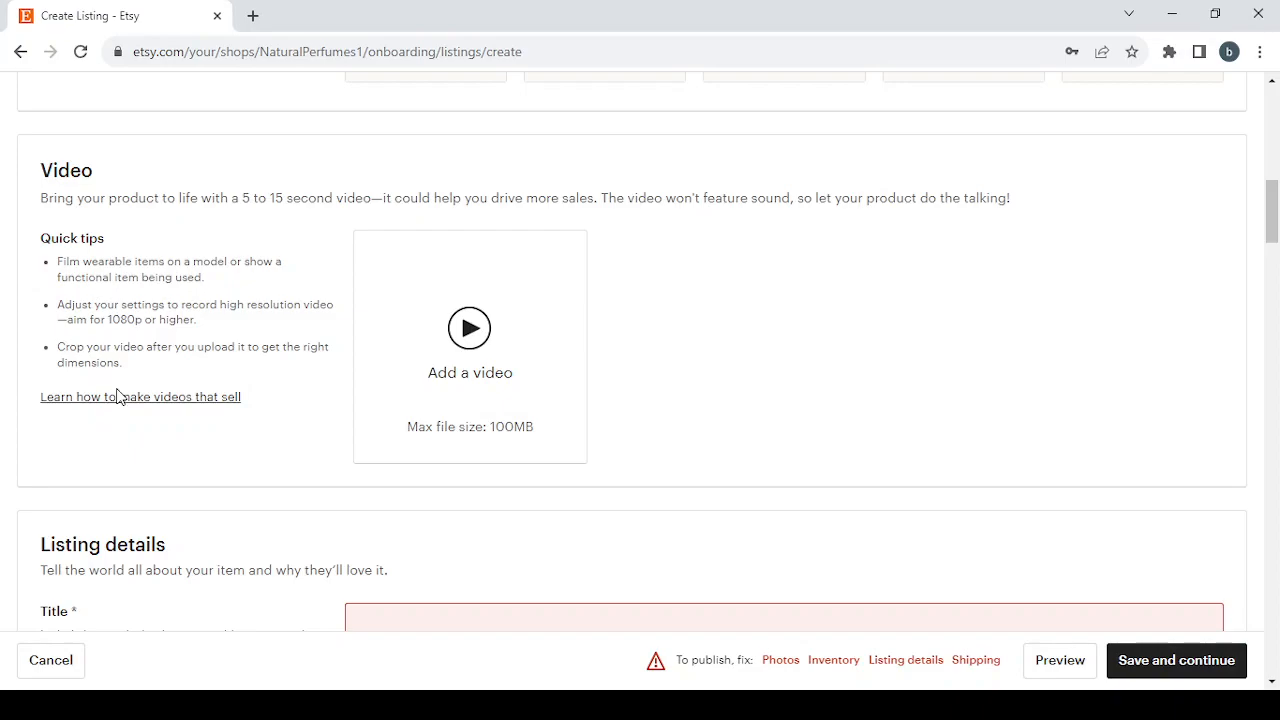
scroll(315, 436, down, 4)
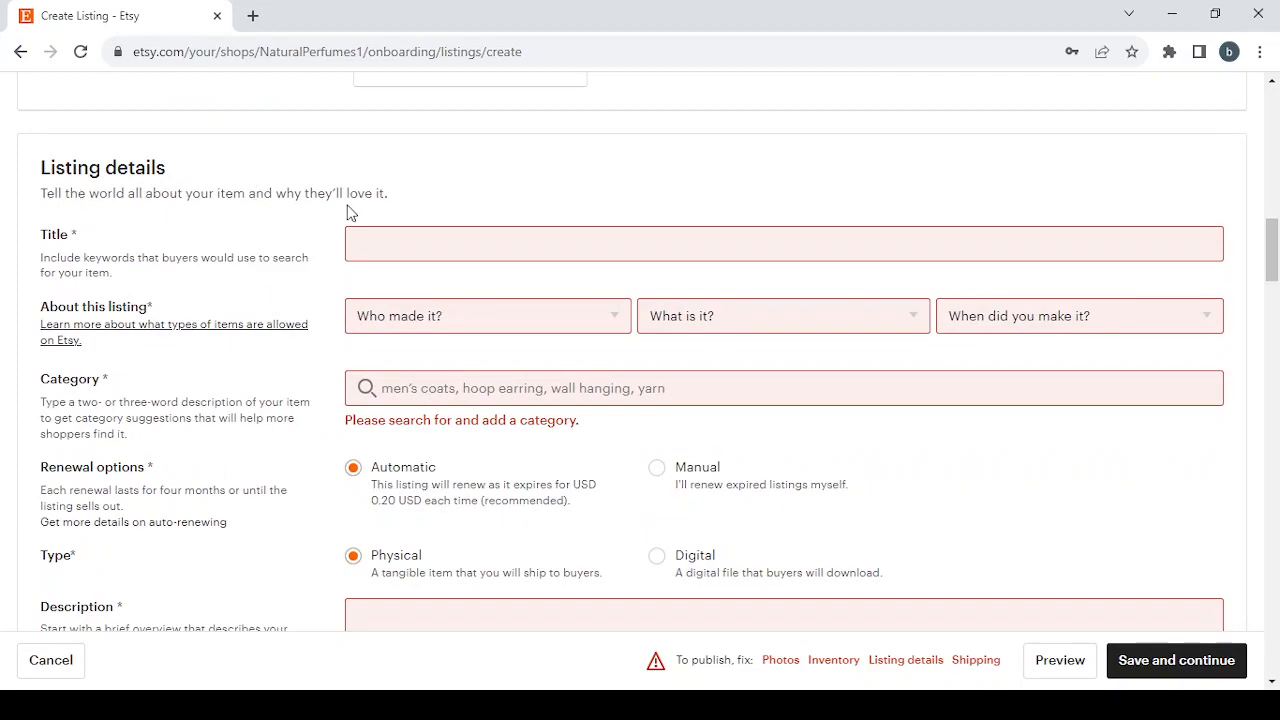
click(367, 241)
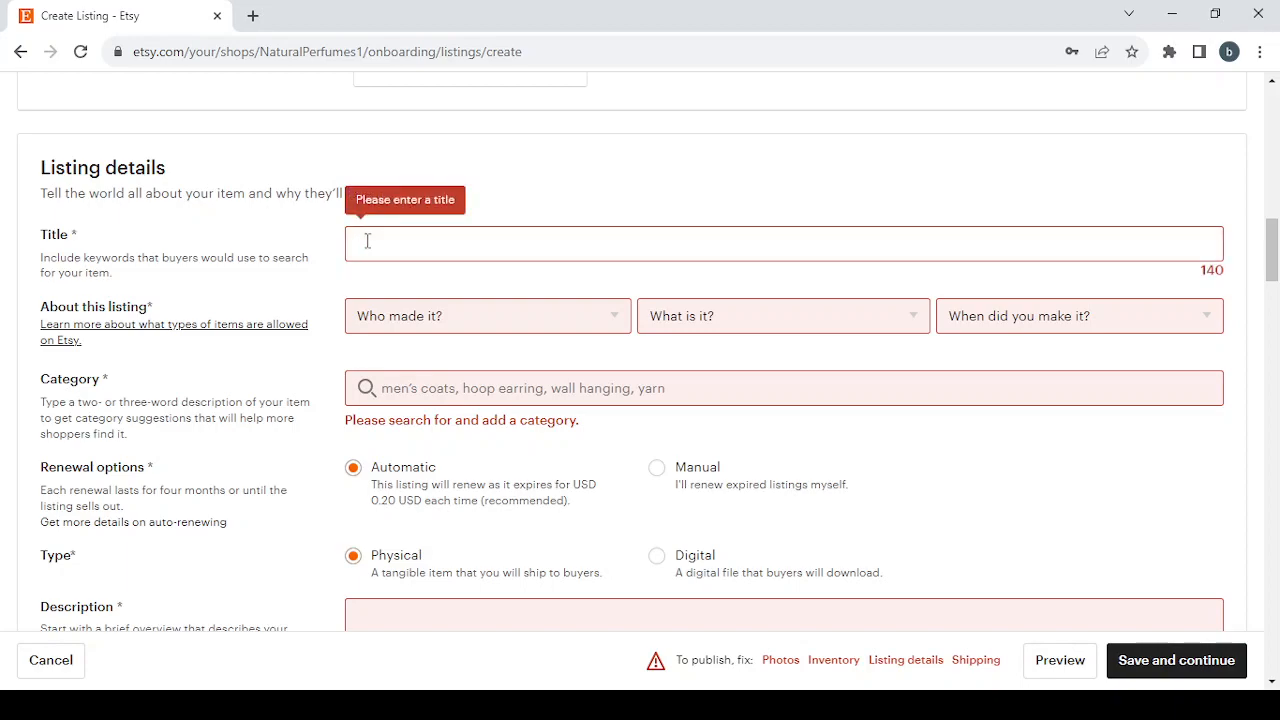
text(Handmade Natural Perfumes)
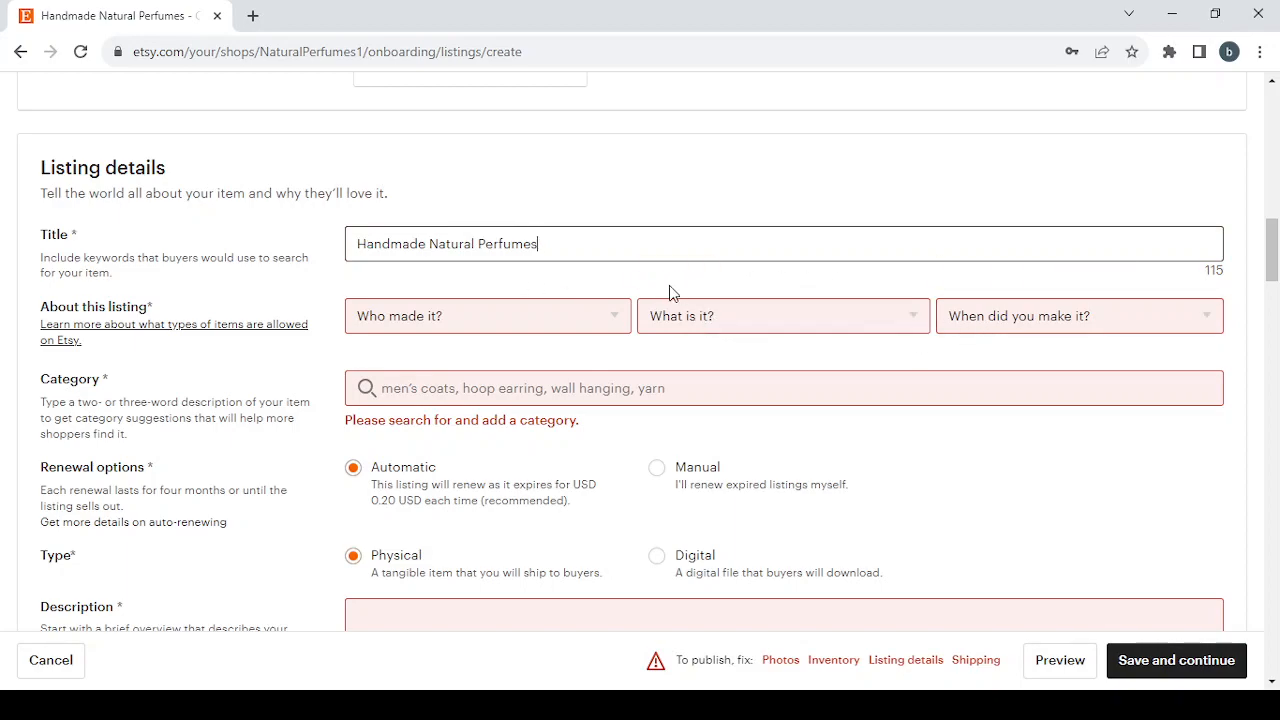
Describe the item as made by yourself (I did), a finished product, and made in 2020 - 2023.
click(556, 329)
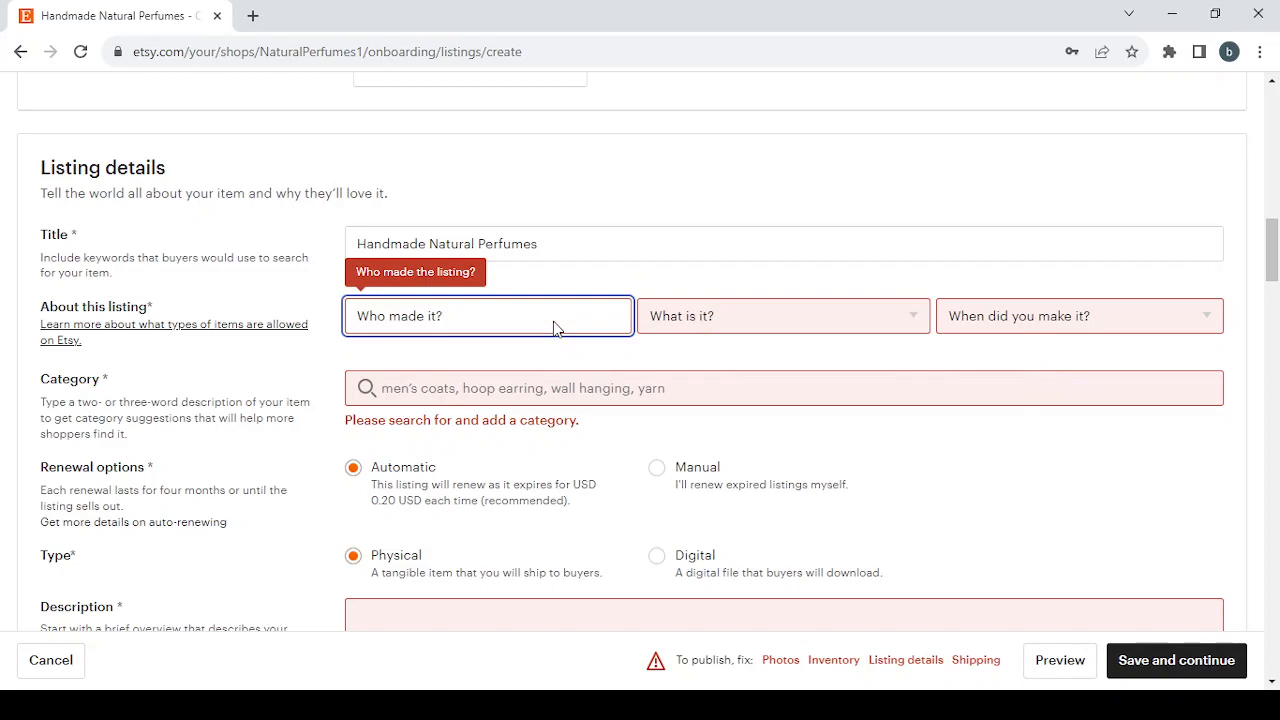
click(530, 379)
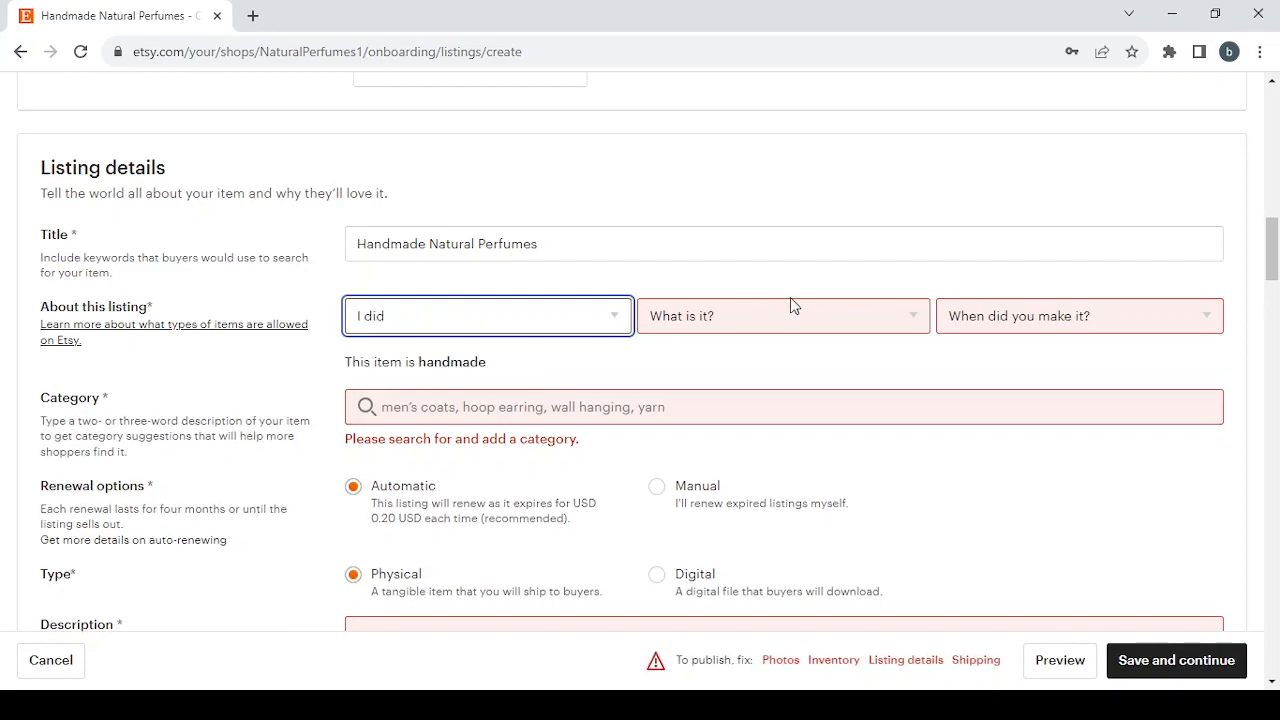
click(804, 303)
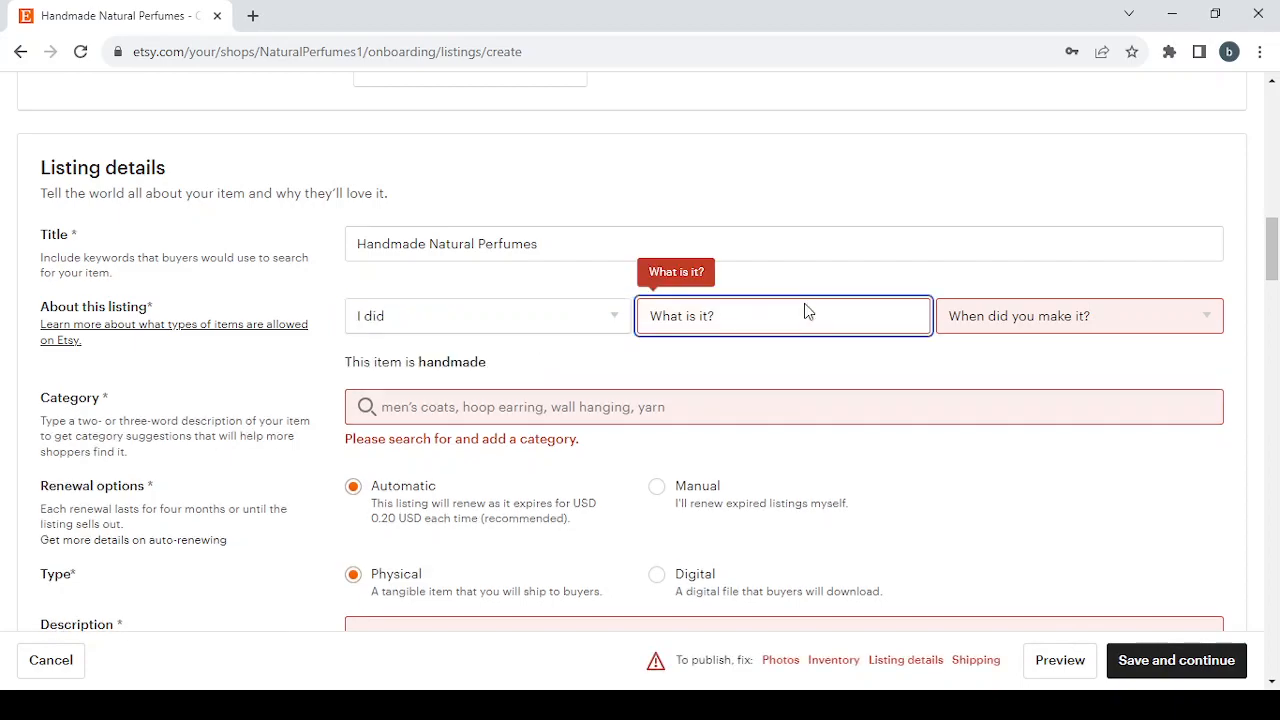
click(800, 381)
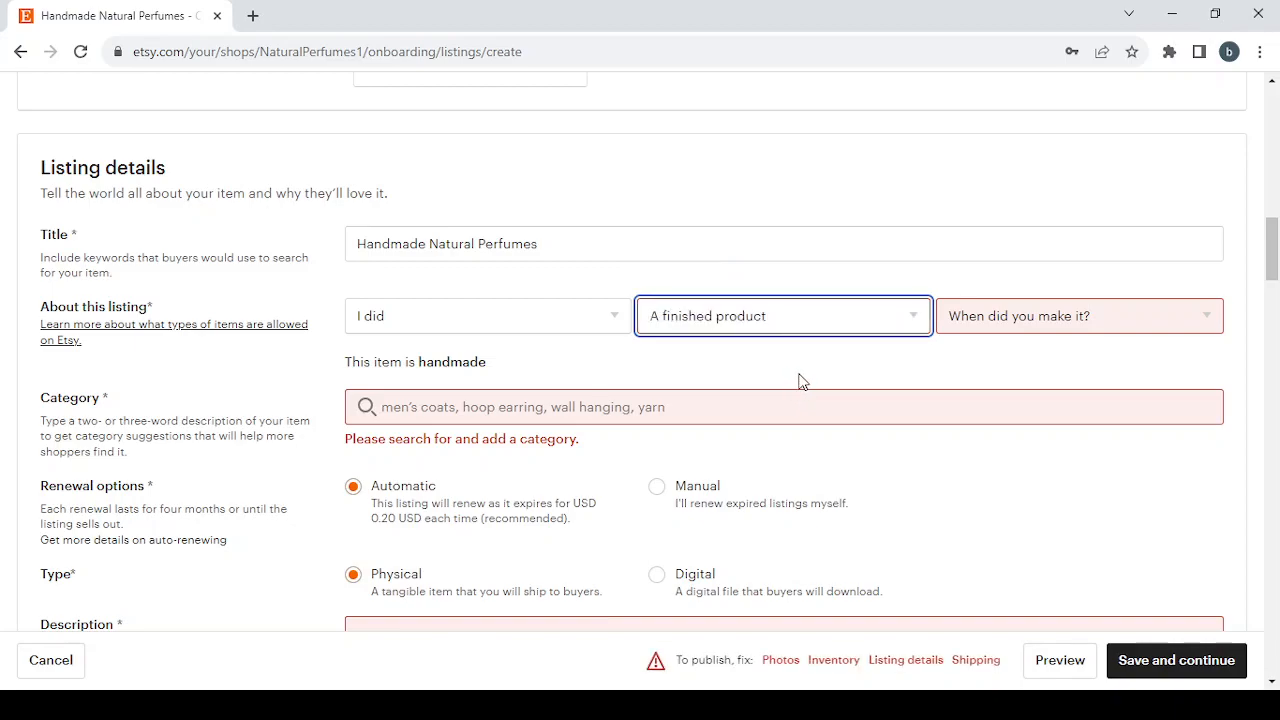
click(1096, 314)
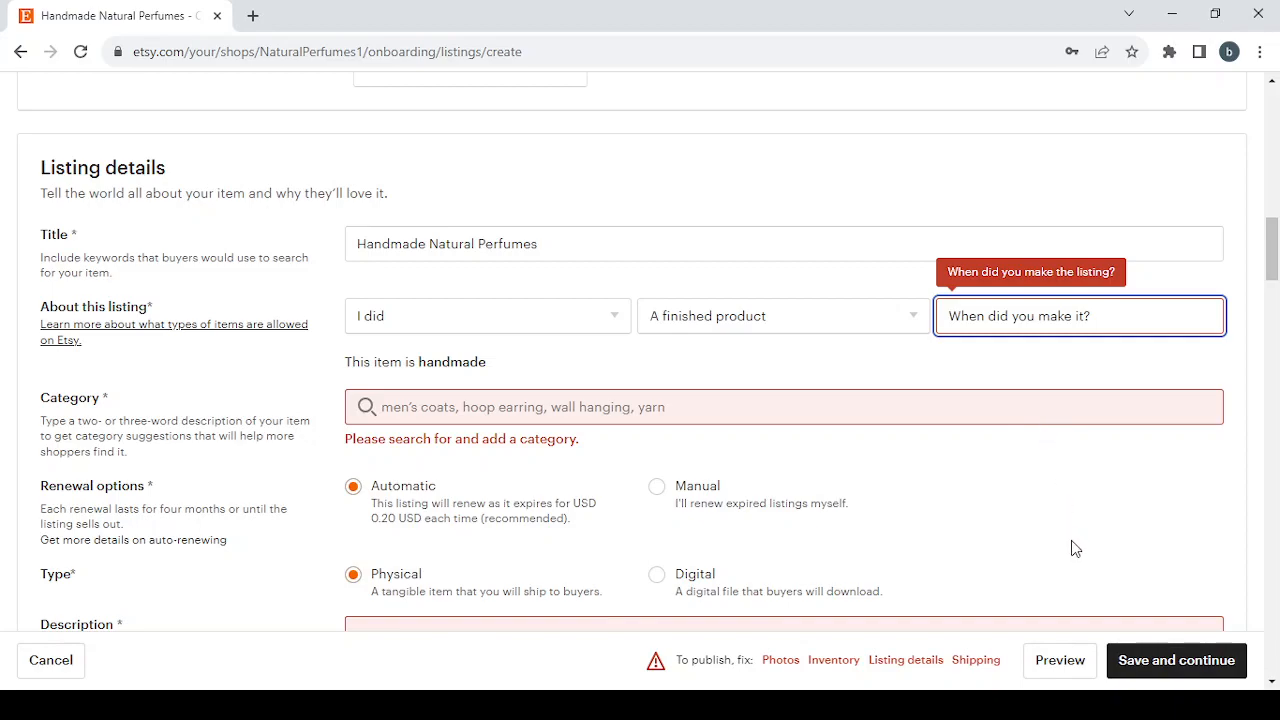
click(1024, 416)
Search the categories for Handmade Natural Perfumes and assign the listing to Fragrances under Bath & Beauty.
scroll(405, 321, down, 2)
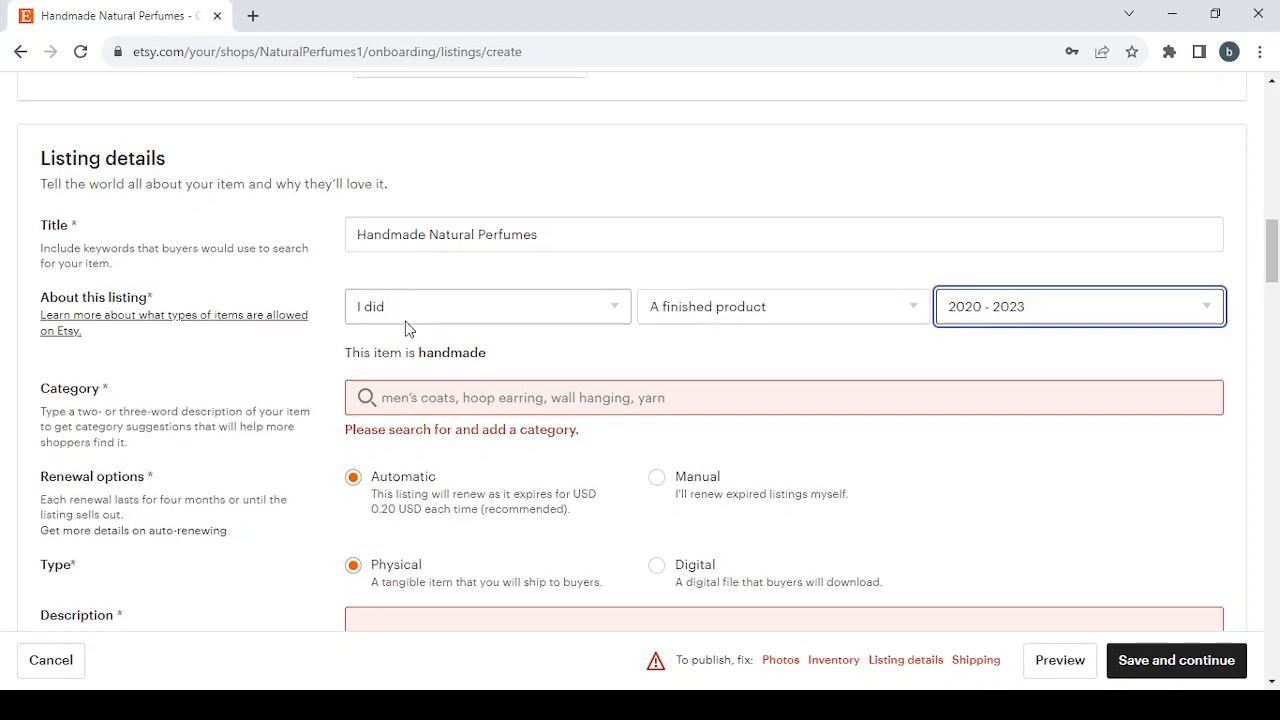
click(458, 203)
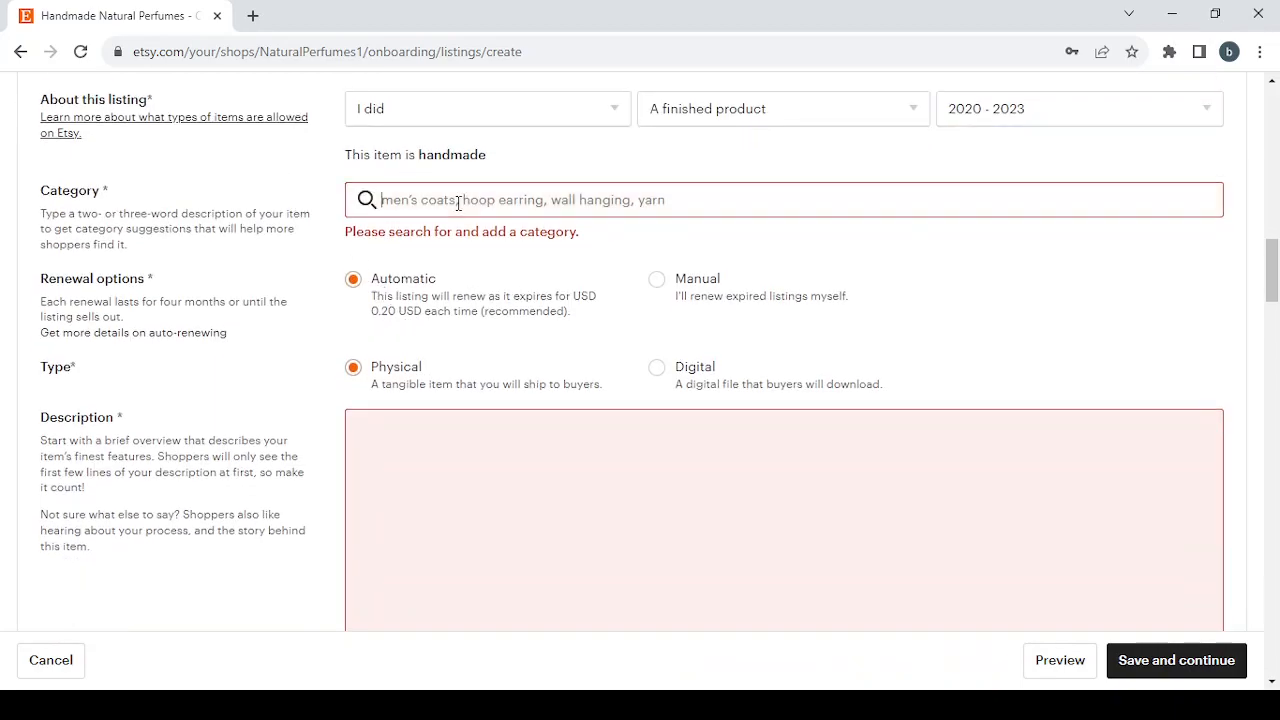
text(Handmade Natural Perfumes)
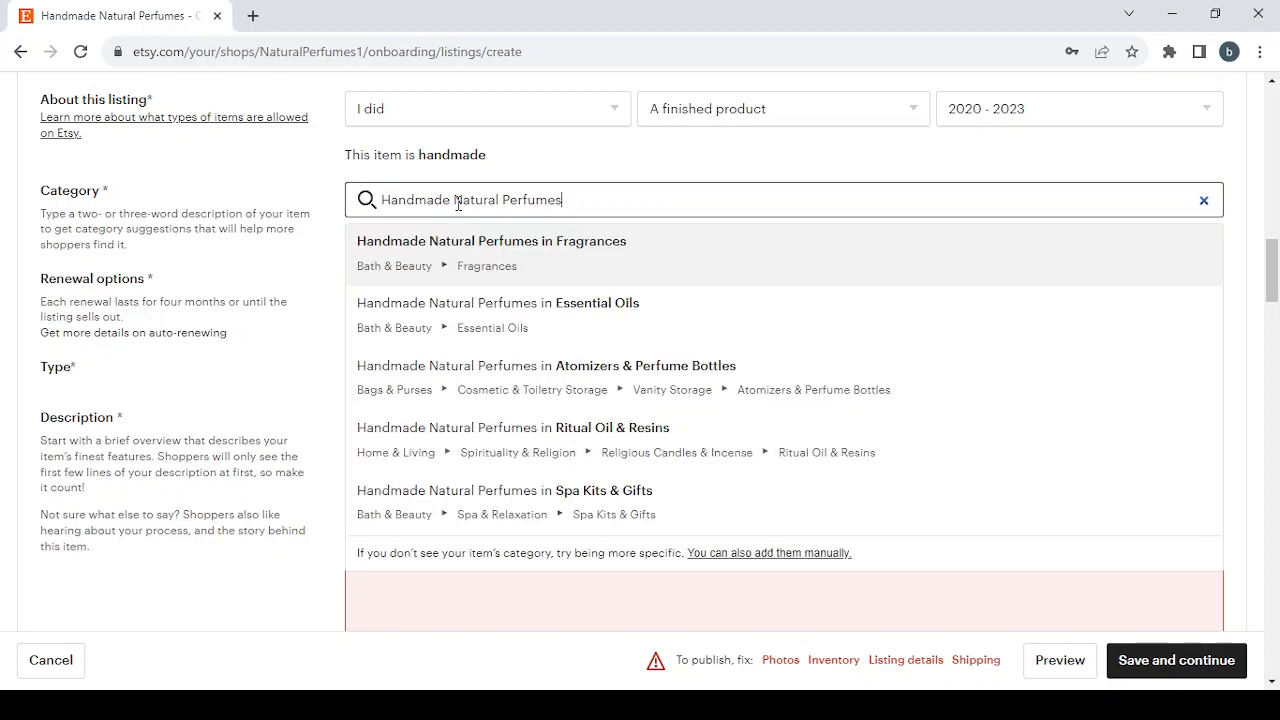
scroll(706, 334, down, 1)
scroll(706, 334, up, 1)
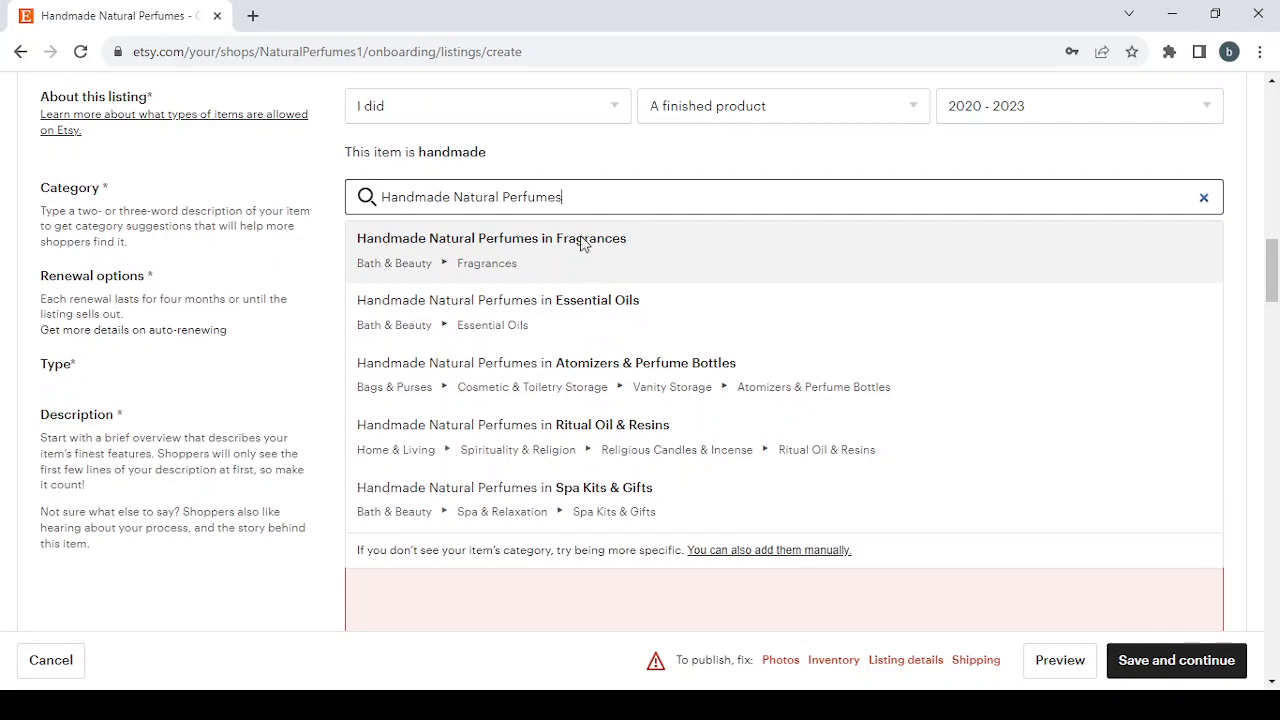
click(578, 238)
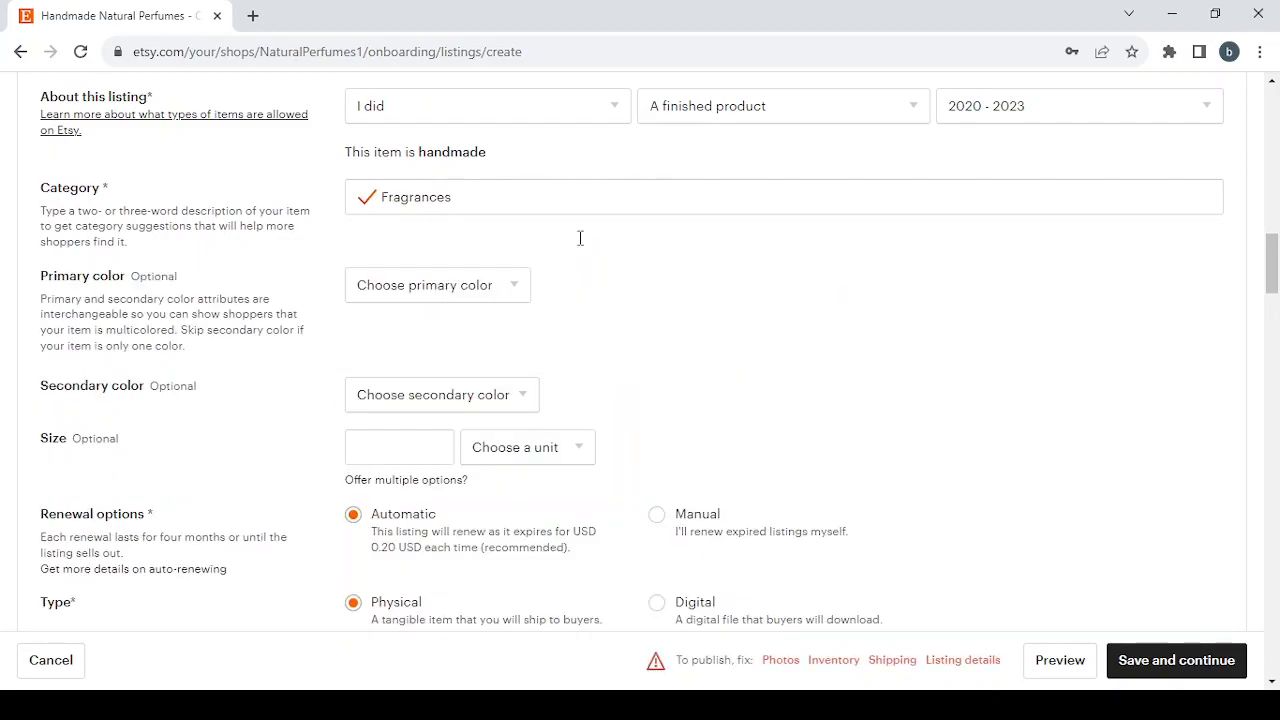
Examine the optional primary color, secondary color and size unit choices without selecting any.
scroll(580, 238, down, 1)
scroll(580, 238, down, 1)
click(477, 199)
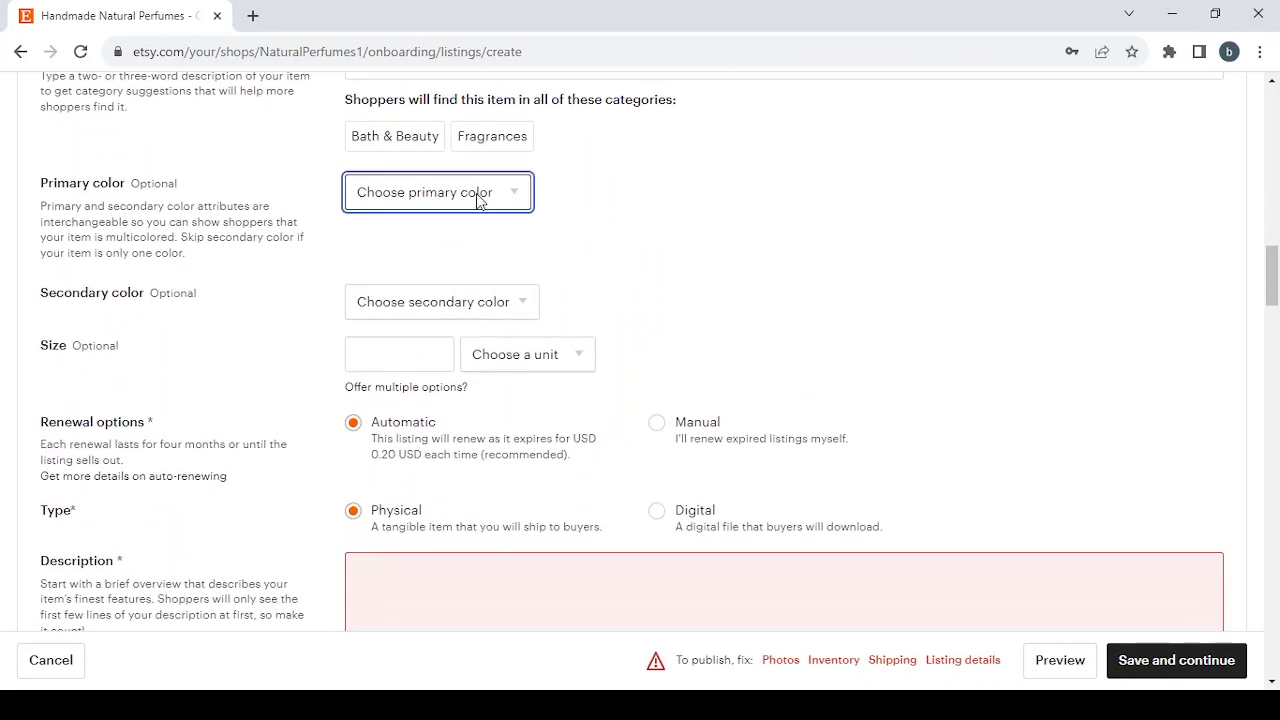
click(480, 282)
click(476, 297)
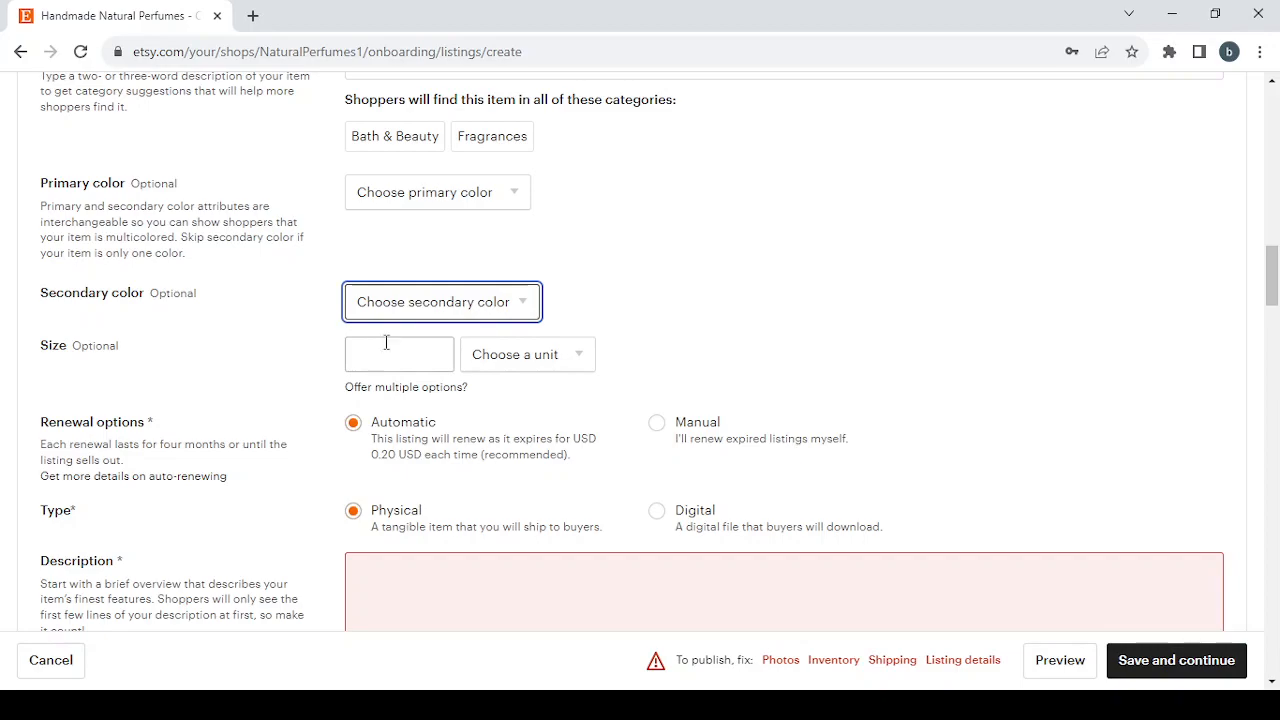
click(554, 352)
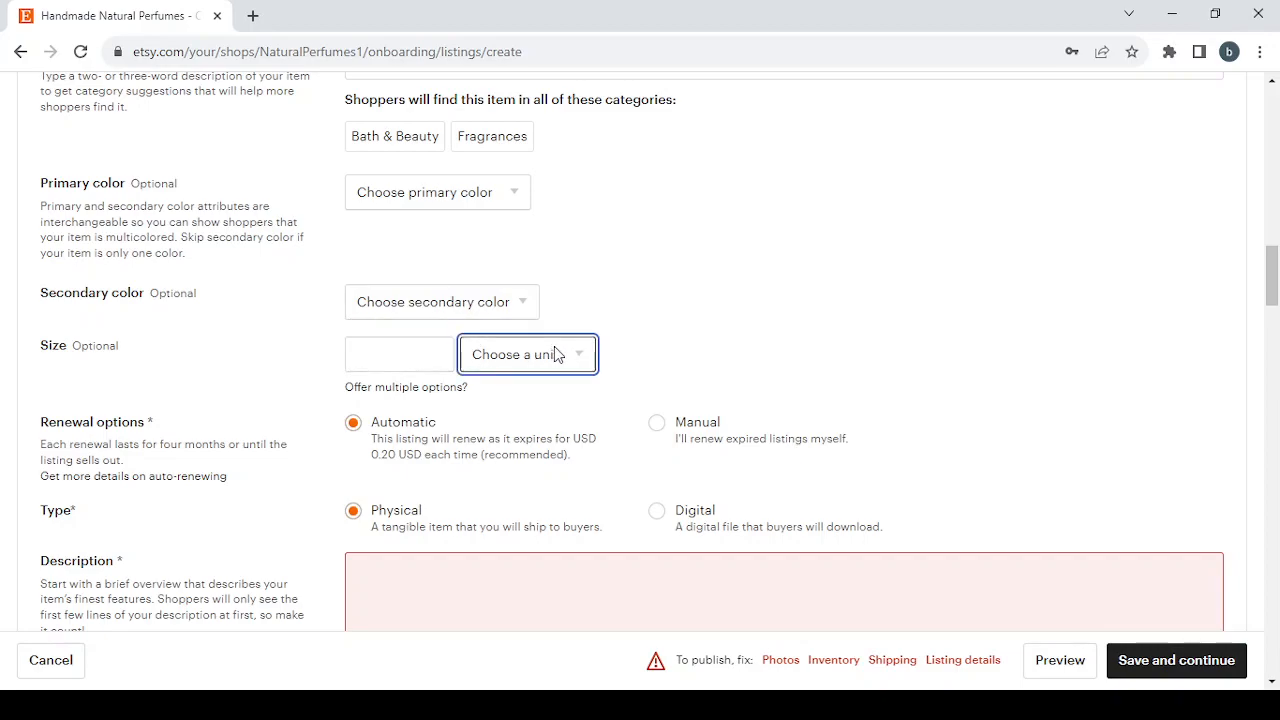
click(660, 377)
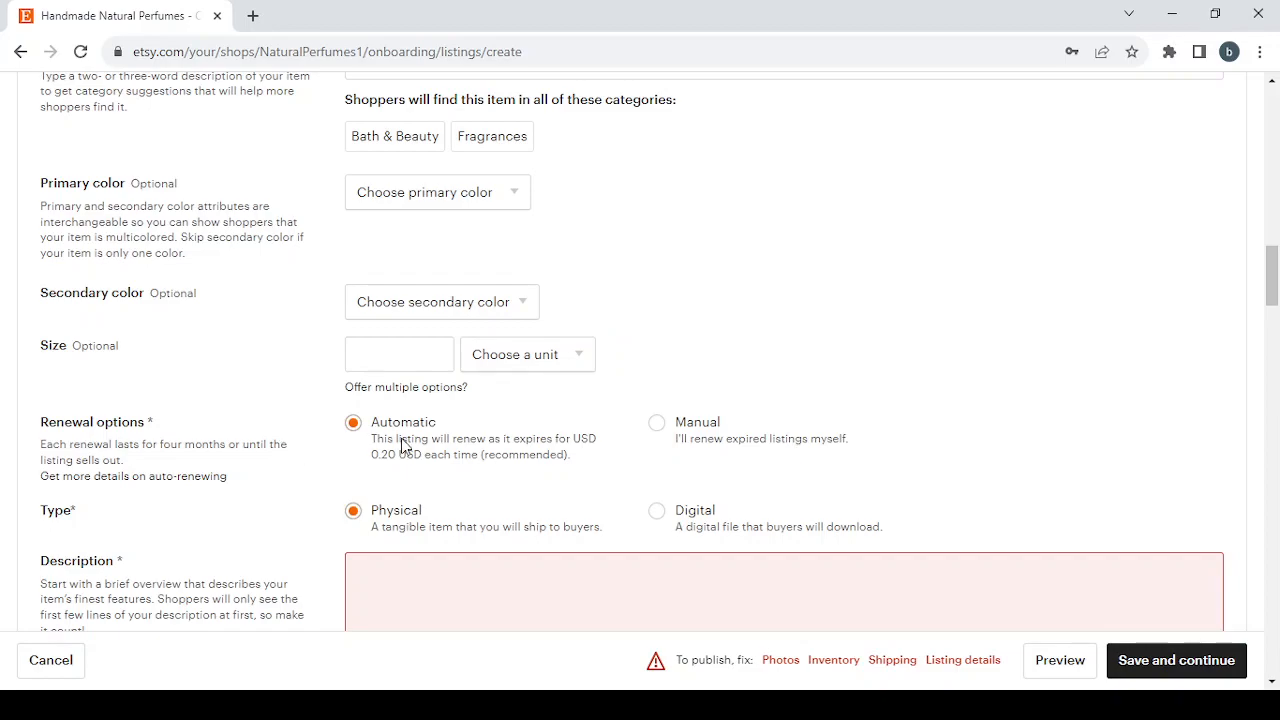
Set the listing's renewal option to Manual.
click(657, 424)
scroll(329, 494, down, 2)
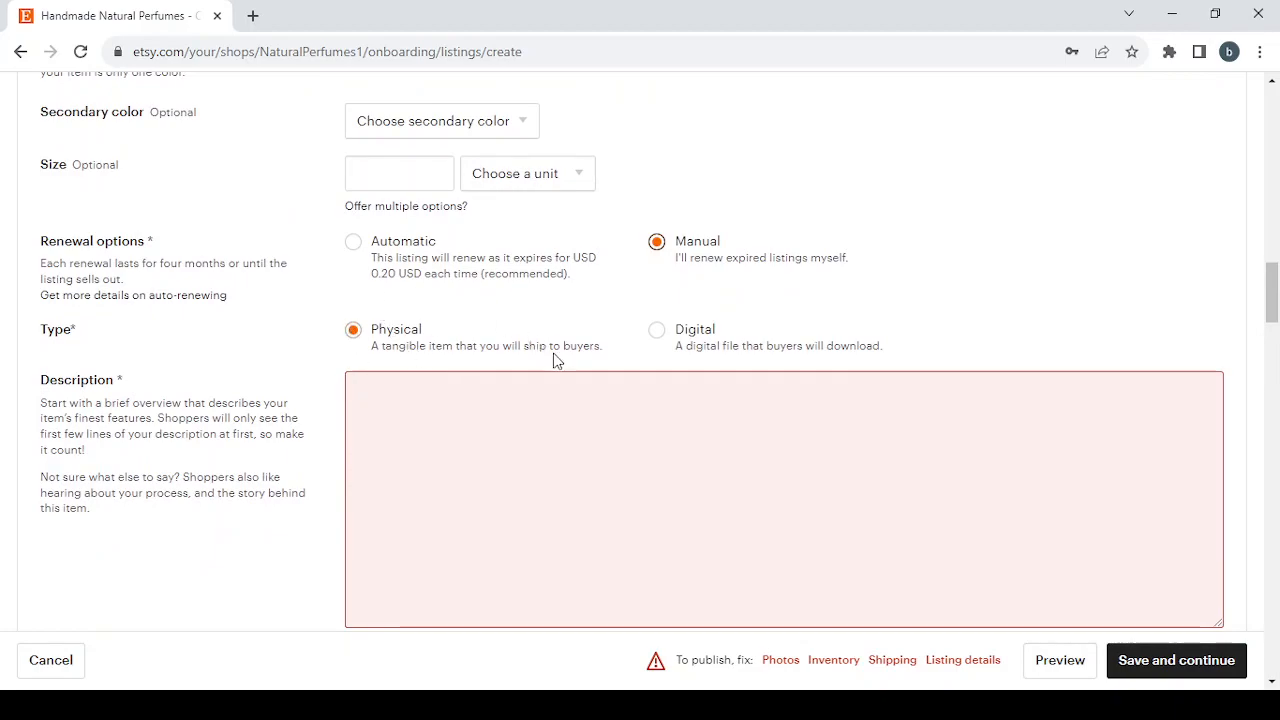
click(377, 380)
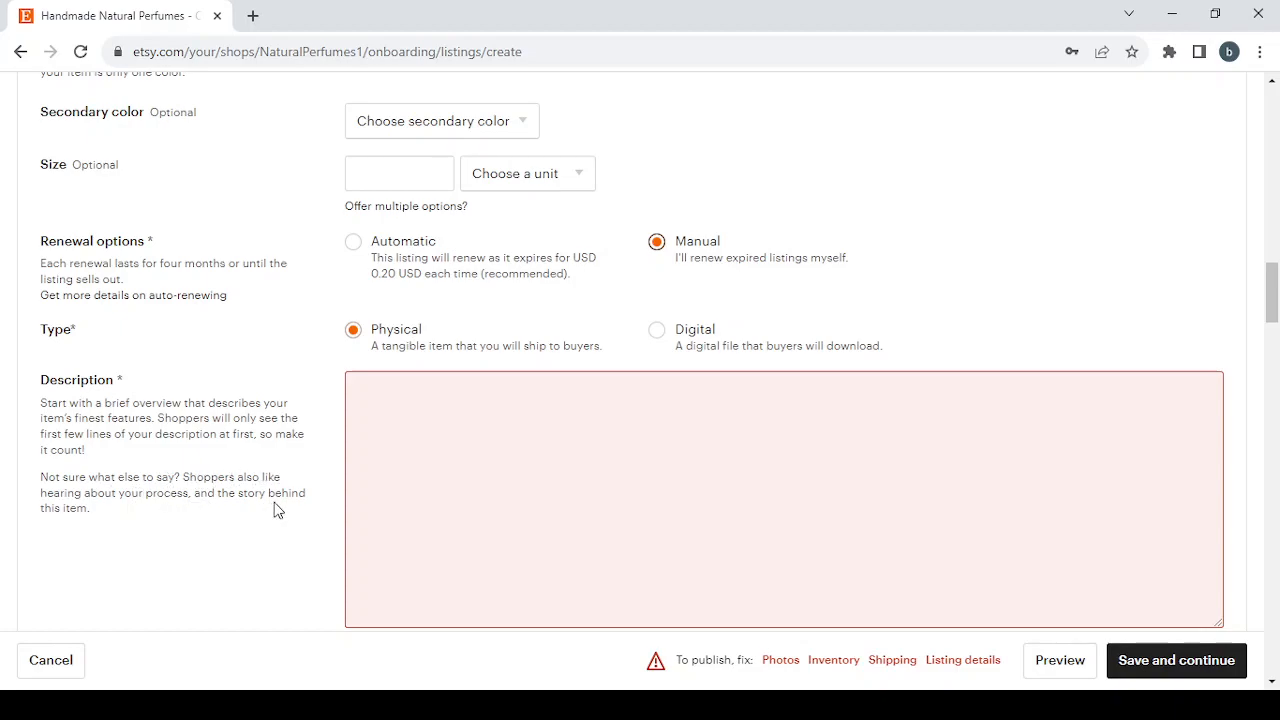
Examine the form for adding a new production partner and close it without adding one.
scroll(406, 446, down, 5)
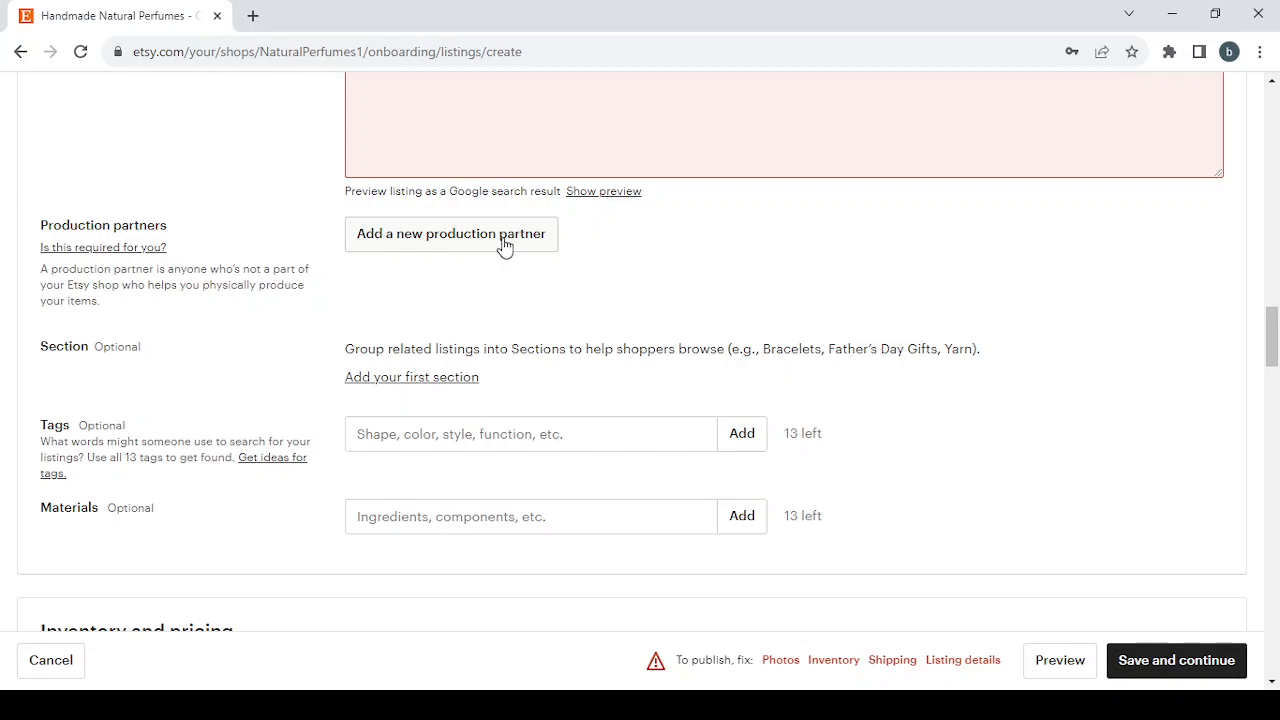
click(505, 245)
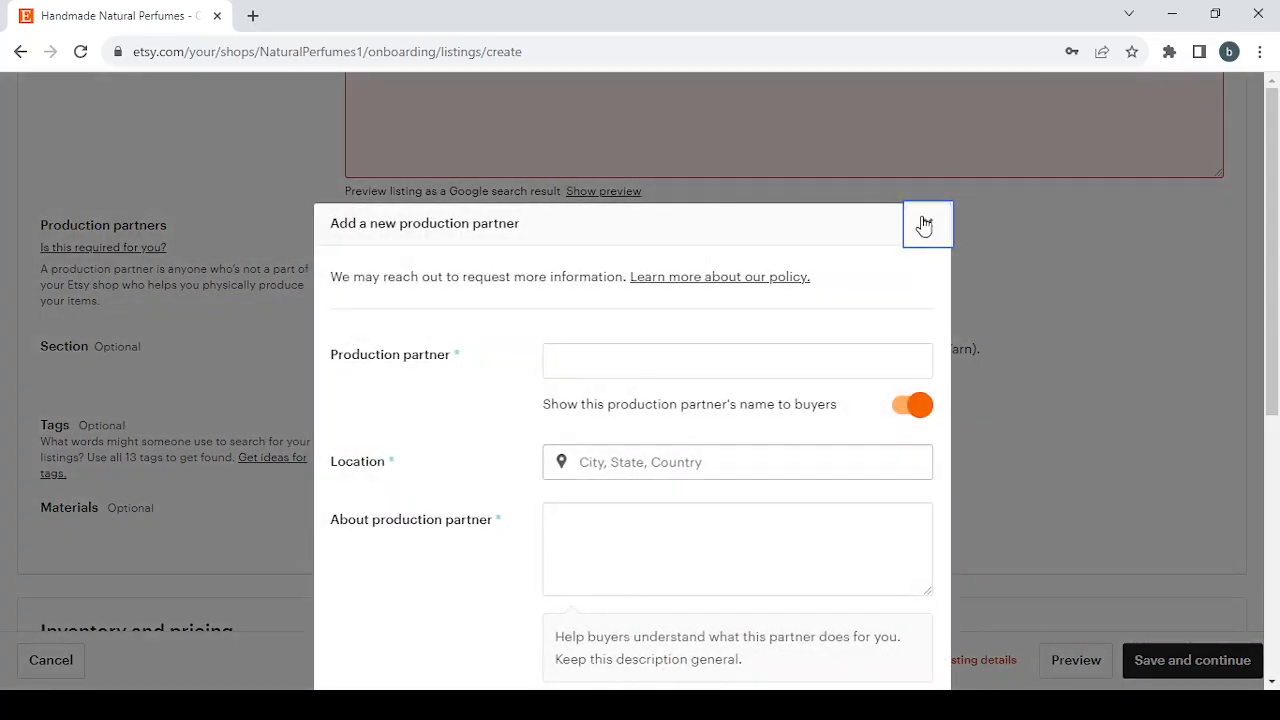
click(924, 224)
Set the listing's price to USD 29.99.
scroll(369, 297, down, 2)
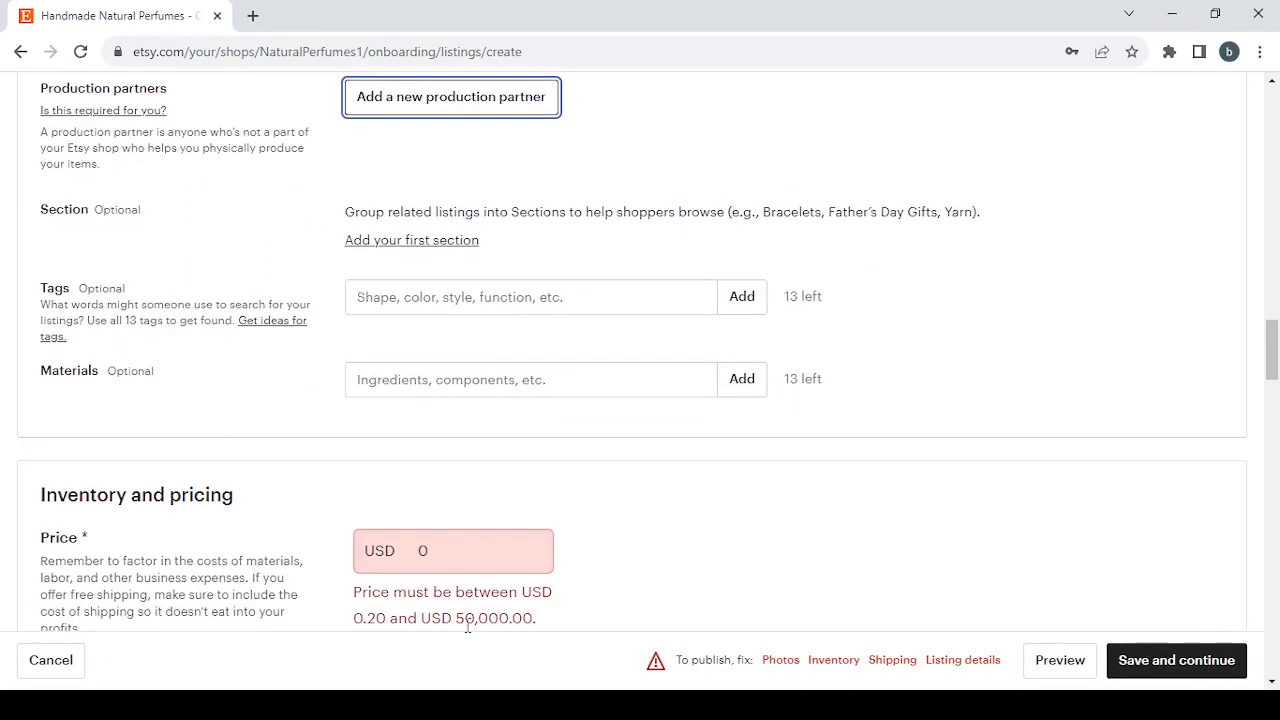
click(488, 704)
scroll(506, 408, down, 2)
scroll(506, 408, down, 2)
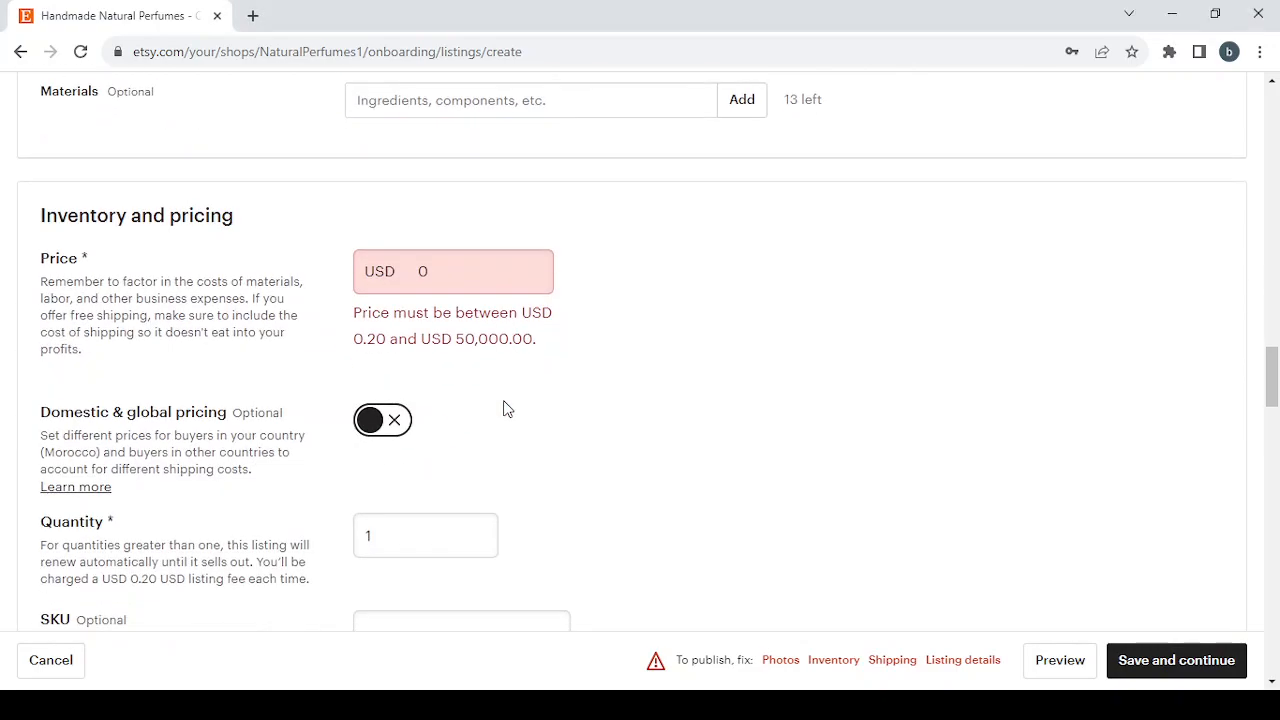
scroll(506, 408, down, 1)
click(448, 233)
text(29)
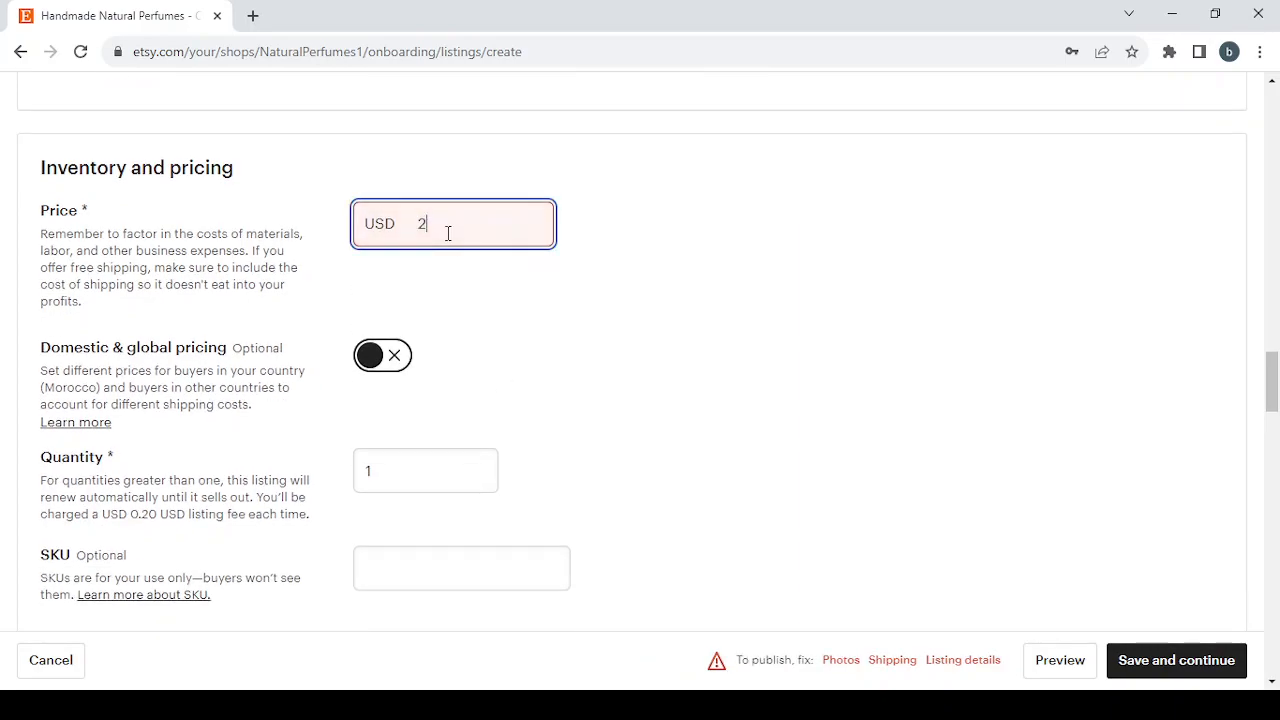
text(.99)
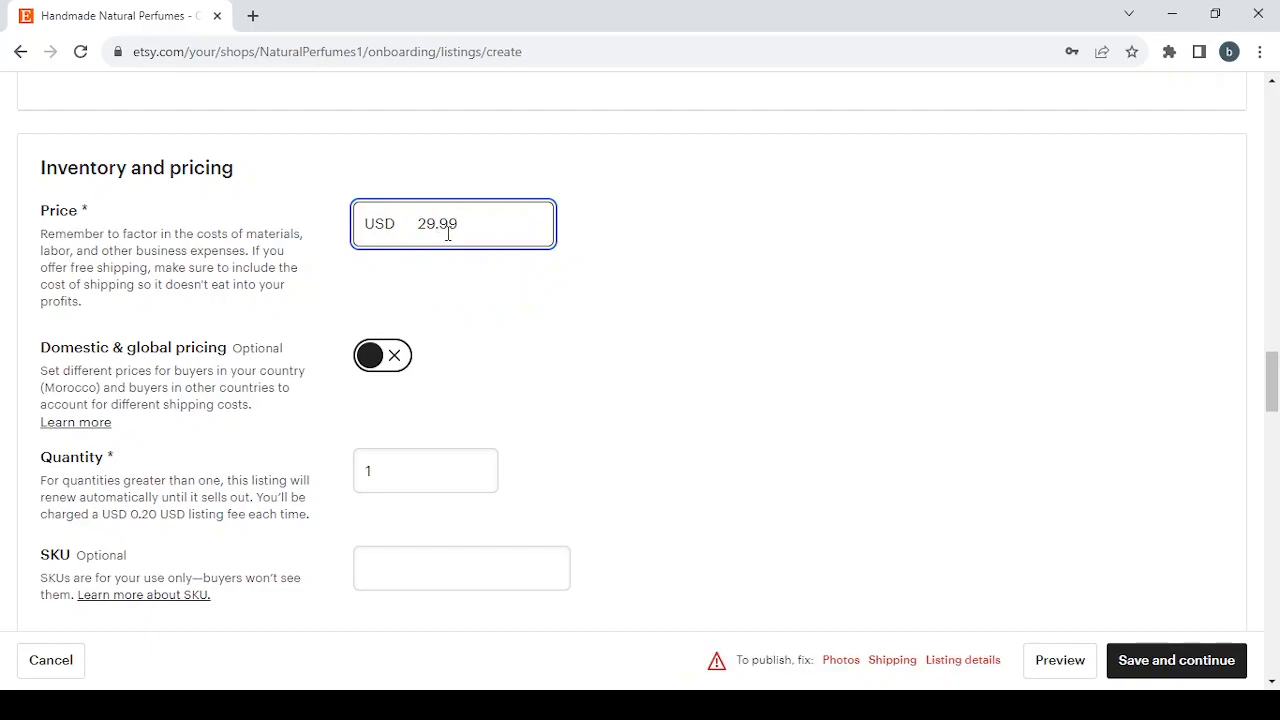
Turn on domestic and global pricing to view the separate Morocco and Everywhere Else prices, and turn it off again.
click(395, 366)
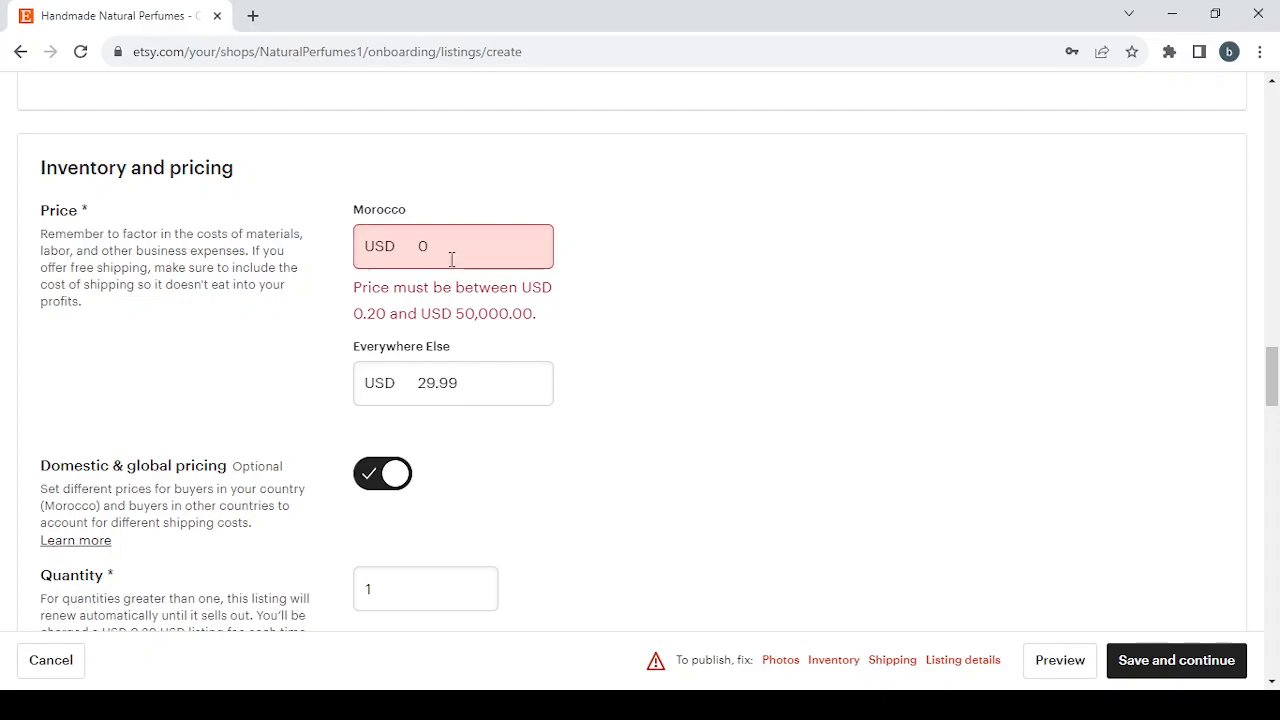
click(378, 485)
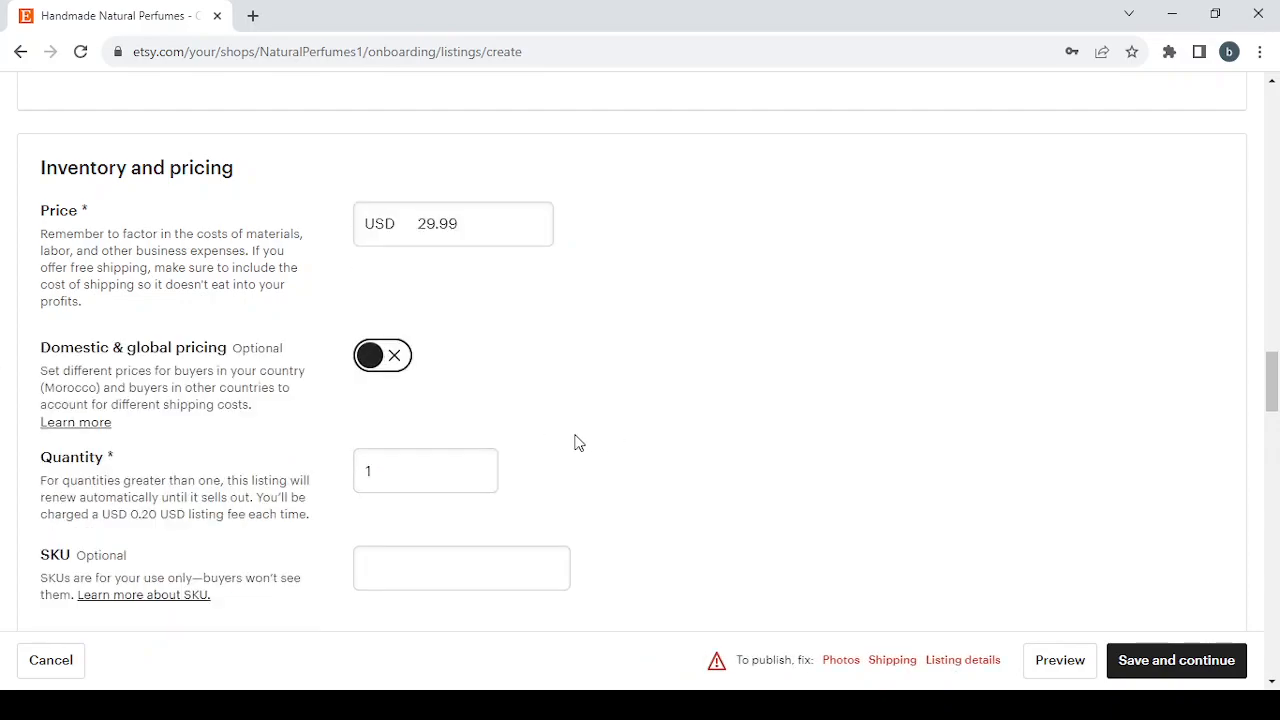
Set the listing's quantity to 10.
scroll(574, 443, down, 2)
double_click(379, 265)
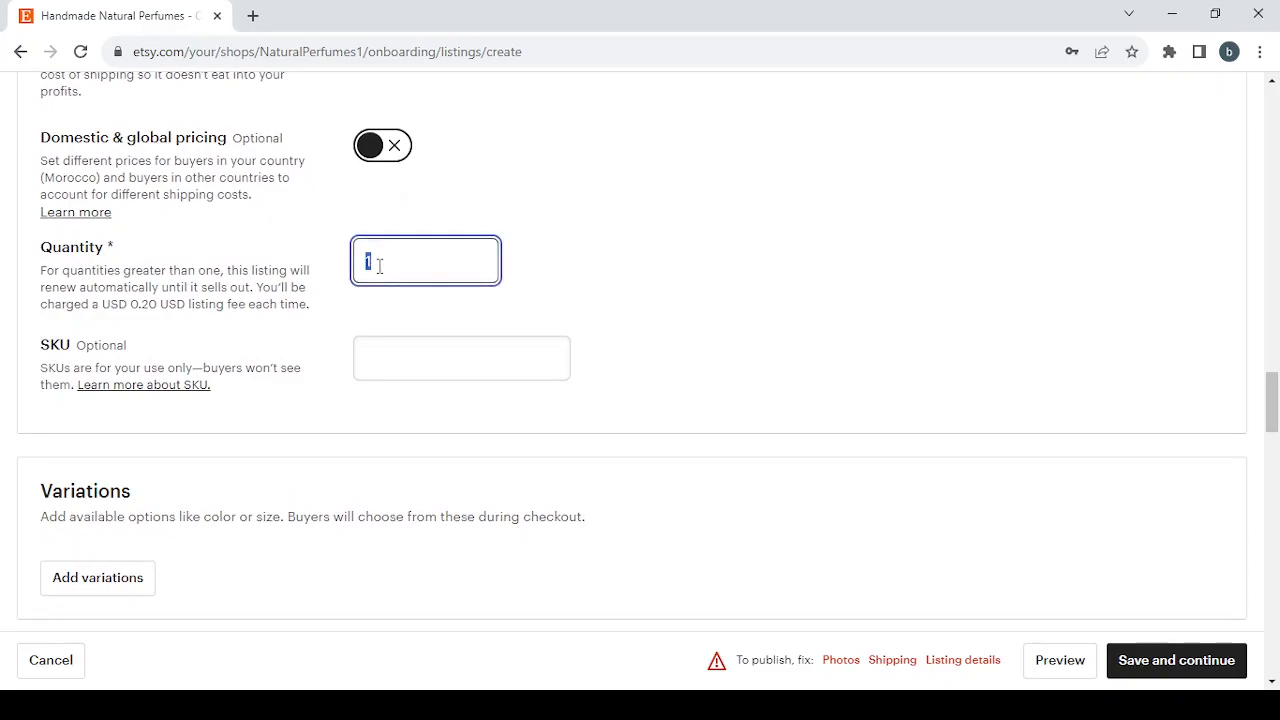
text(10)
scroll(376, 353, down, 1)
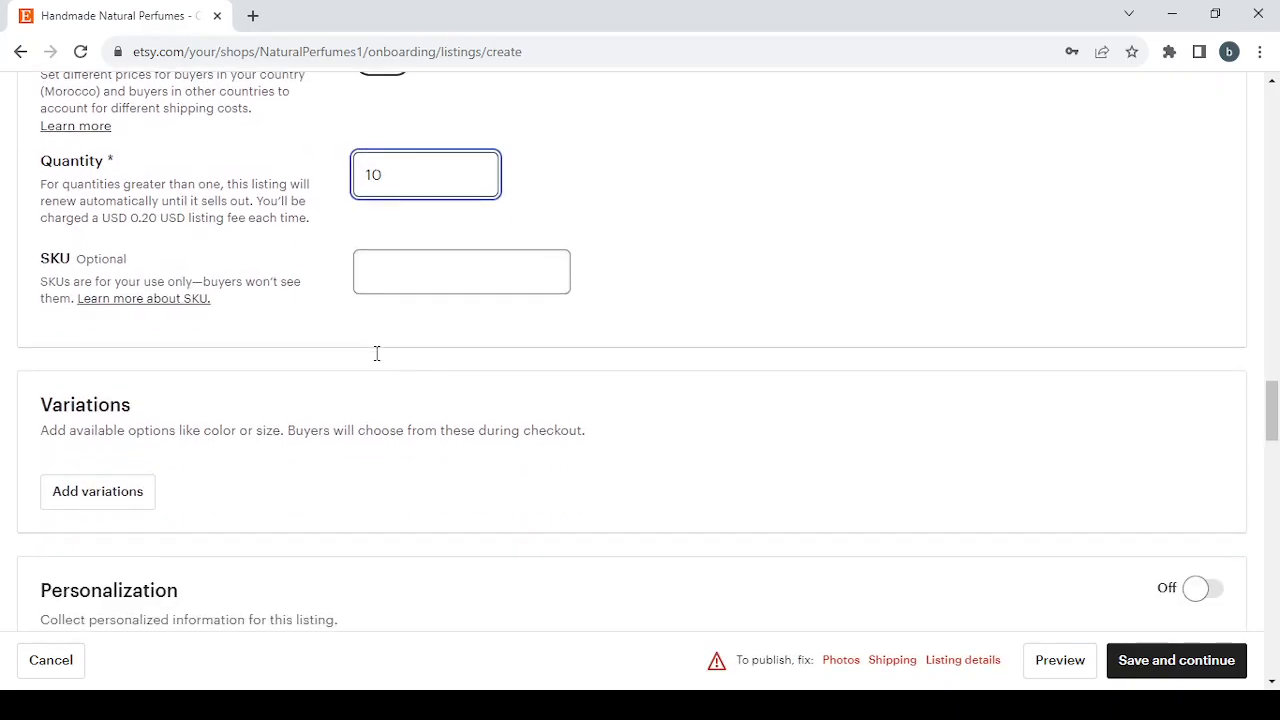
Examine the listing's optional SKU field and shipping options, including processing time and delivery times for Morocco and everywhere else.
click(439, 287)
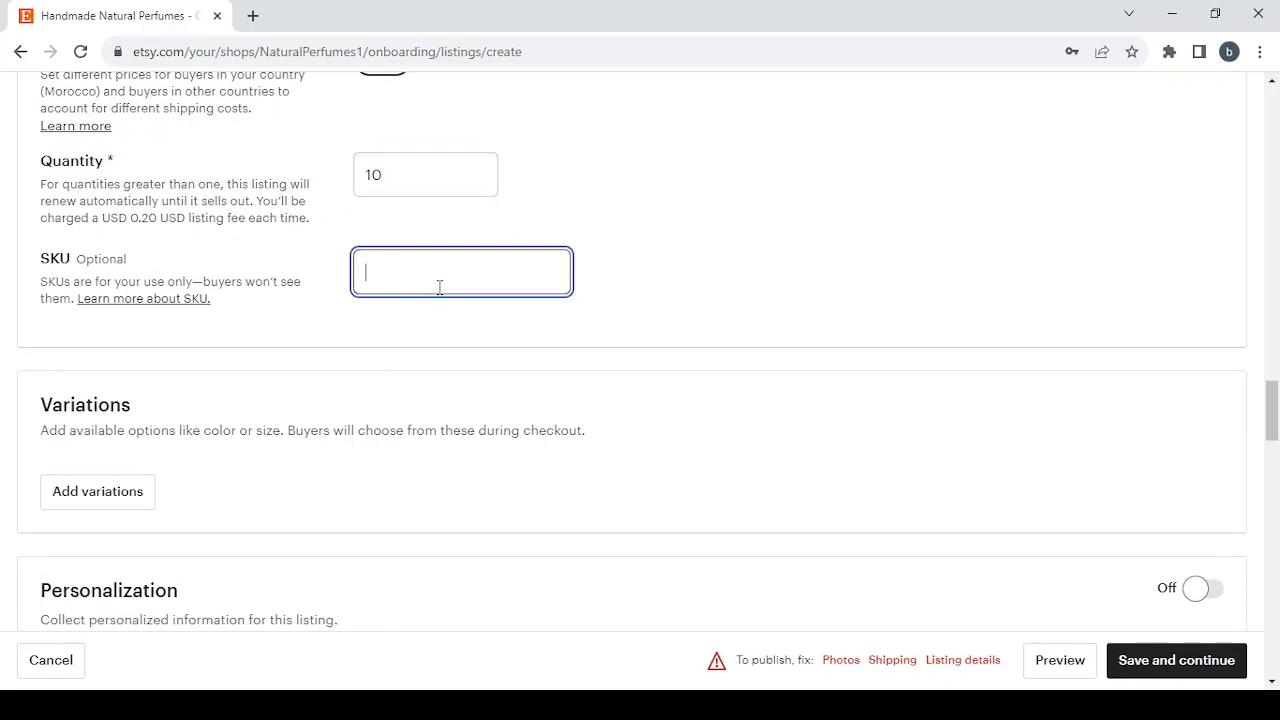
scroll(594, 471, down, 6)
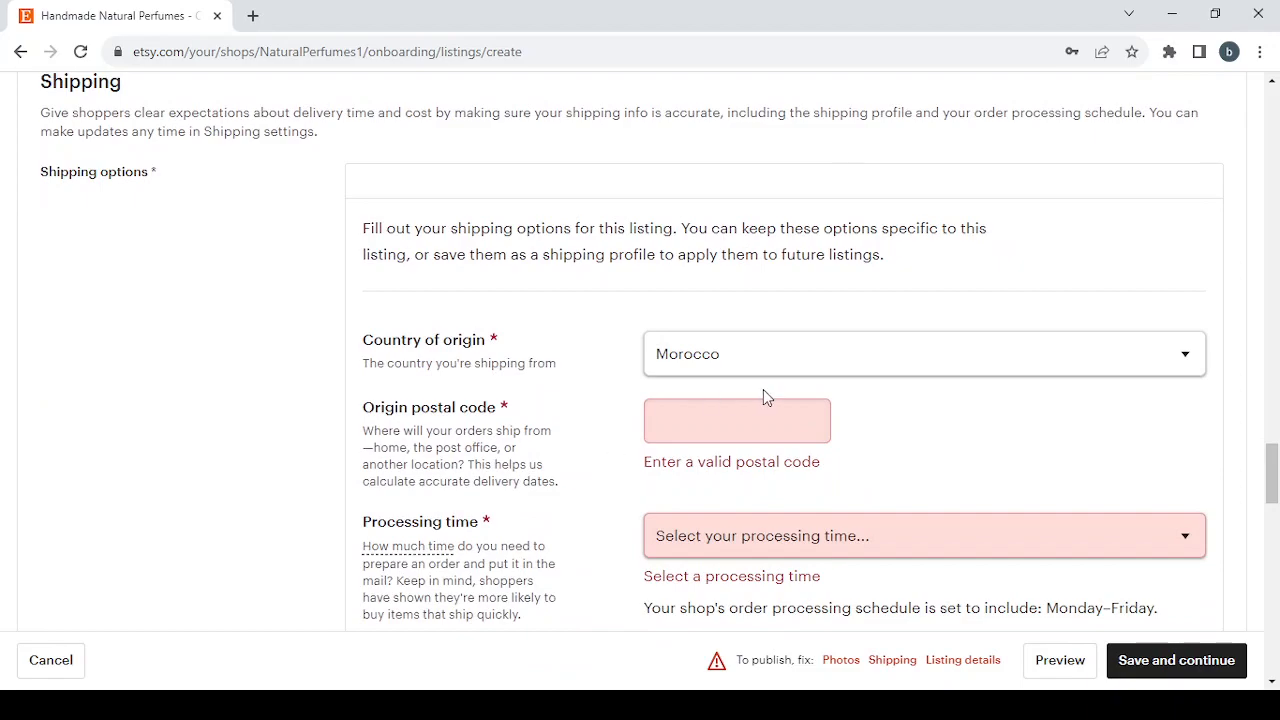
scroll(763, 392, down, 1)
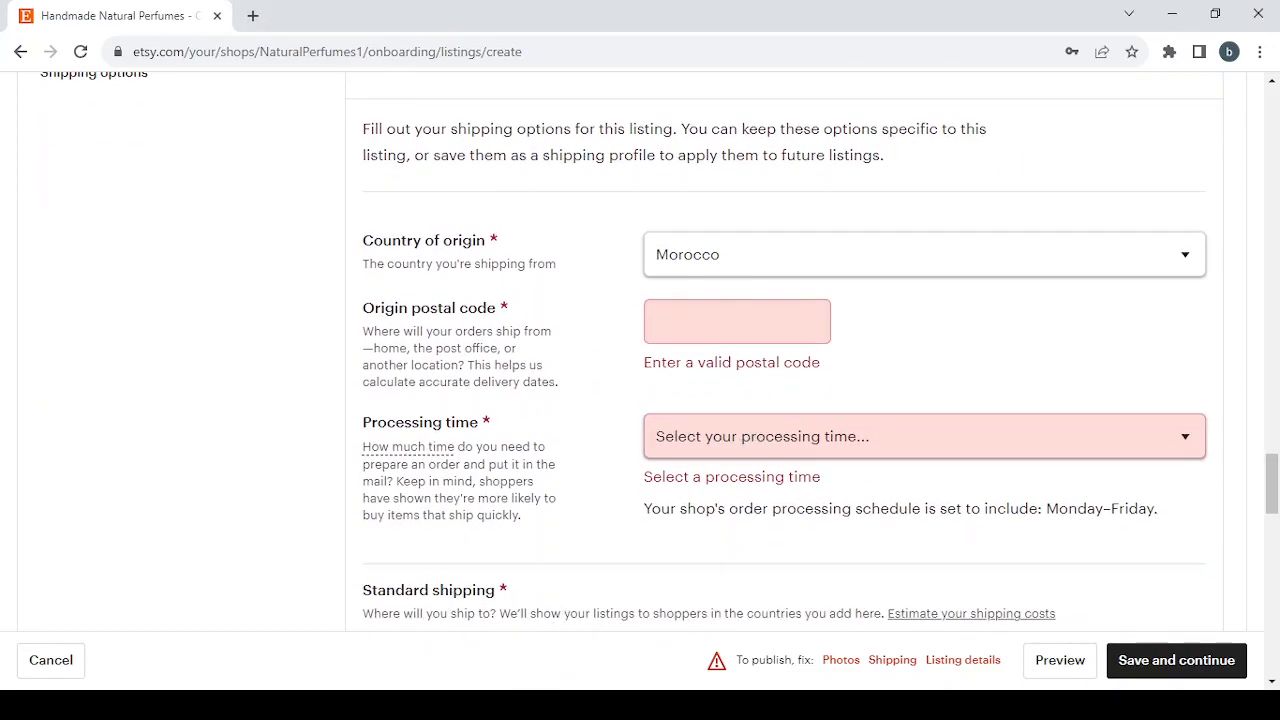
click(1053, 441)
scroll(1053, 441, down, 1)
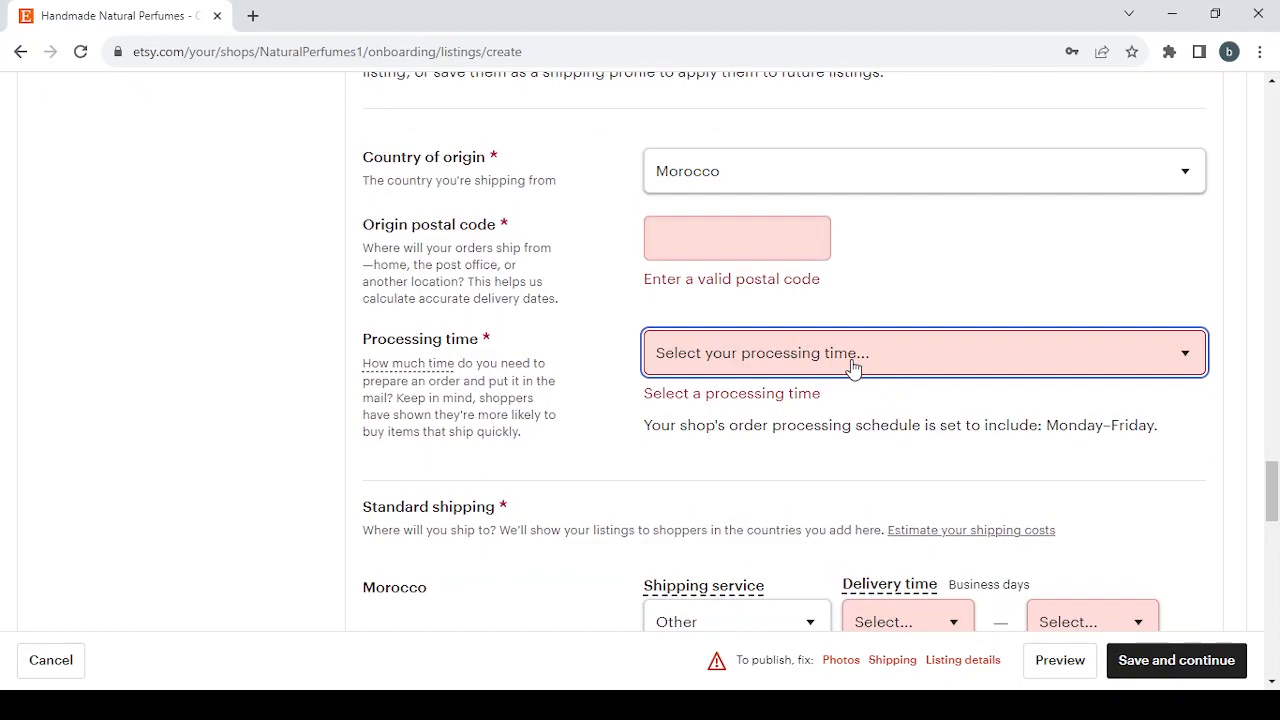
click(818, 486)
scroll(783, 428, down, 5)
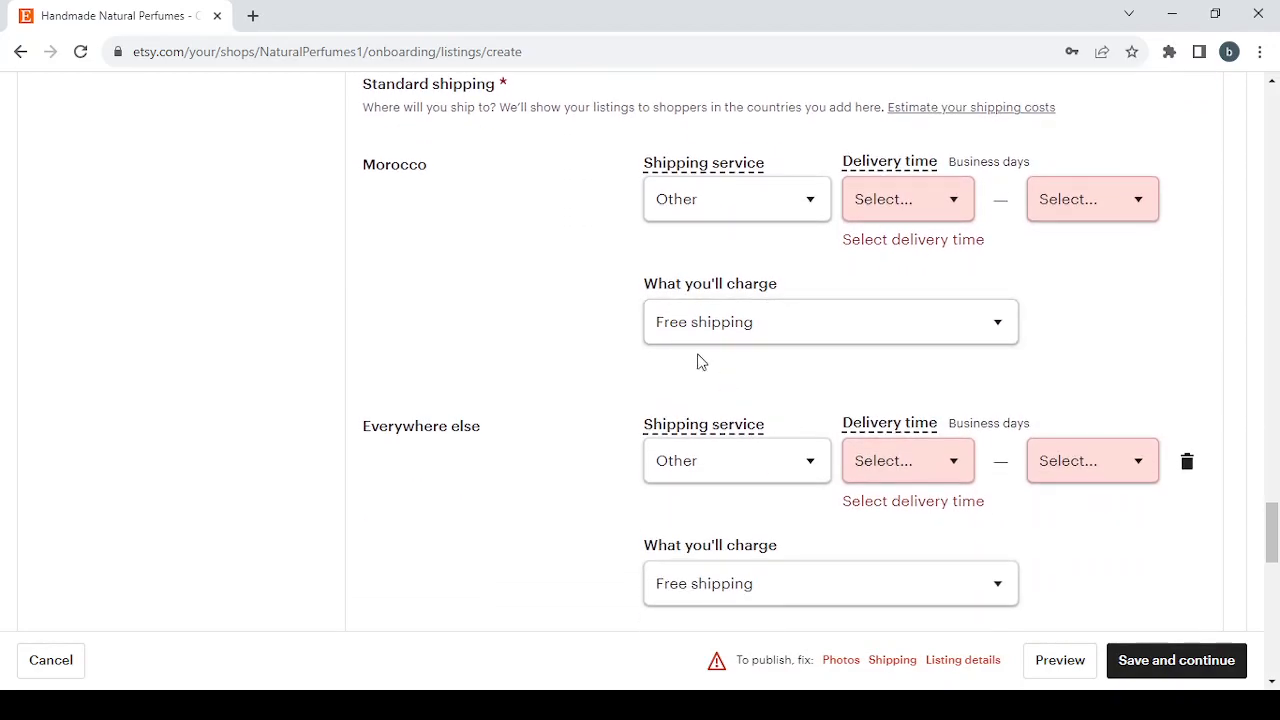
click(949, 216)
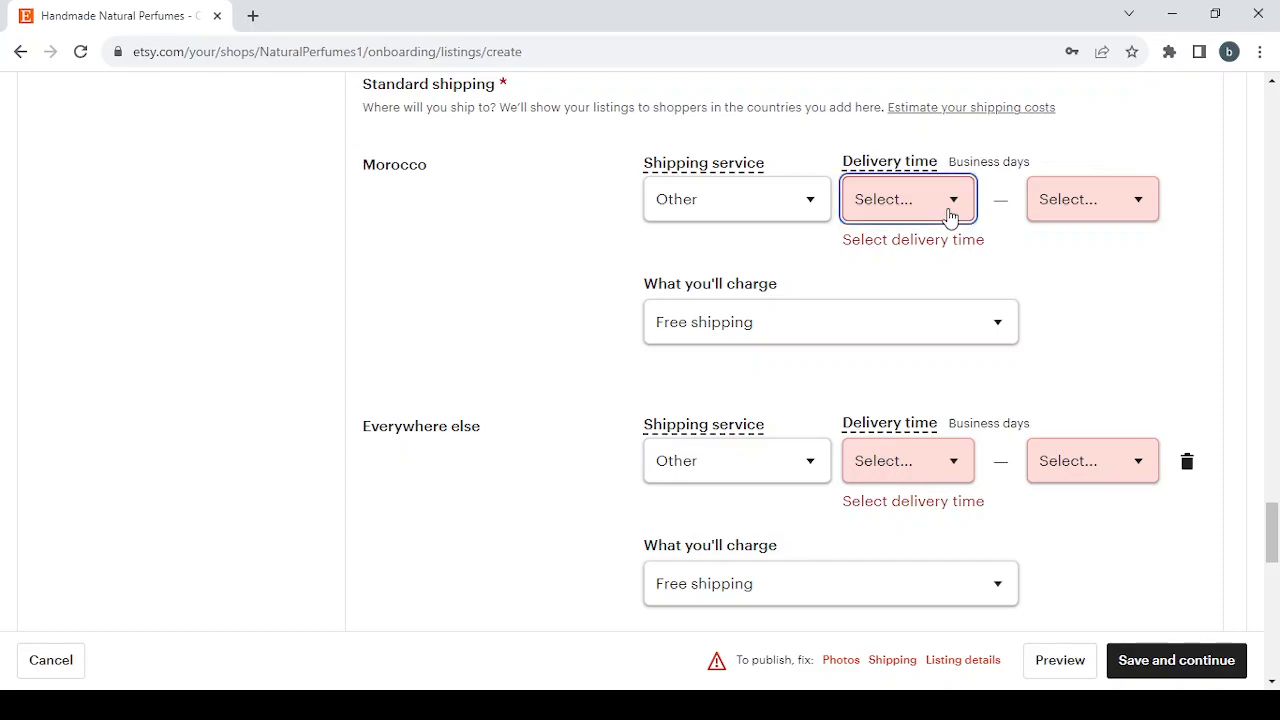
click(1106, 206)
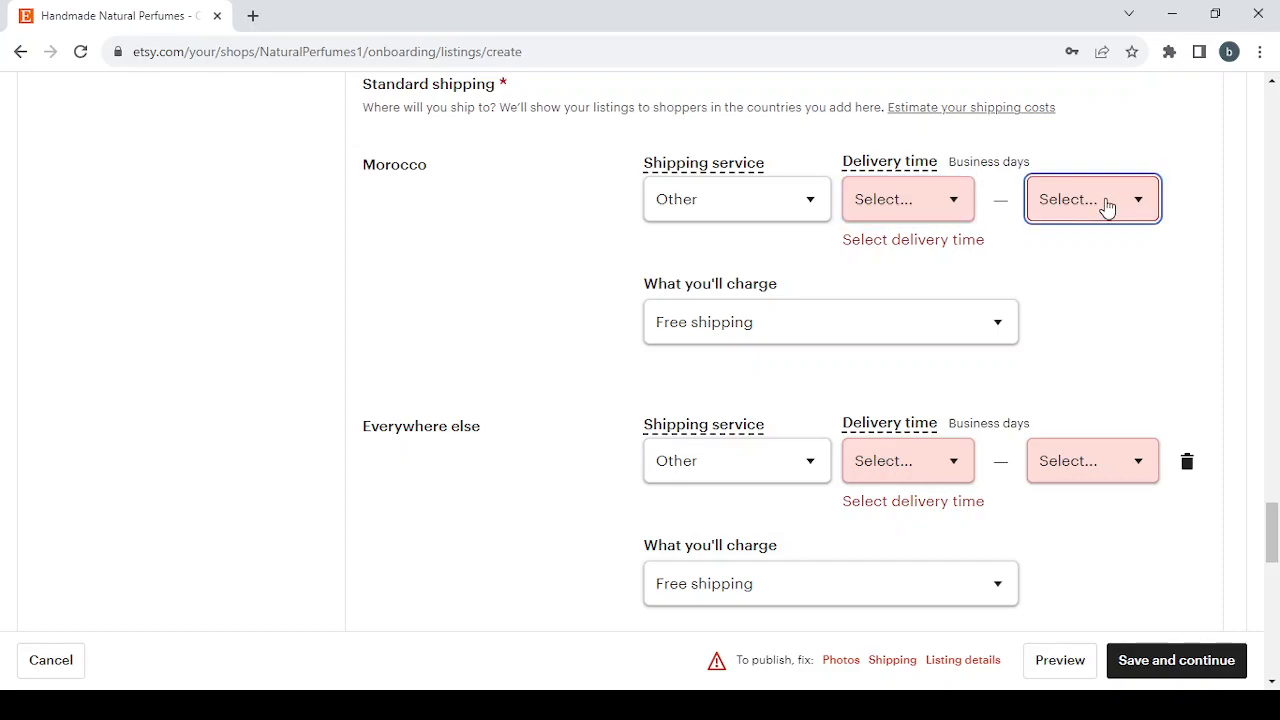
scroll(783, 273, down, 2)
click(923, 249)
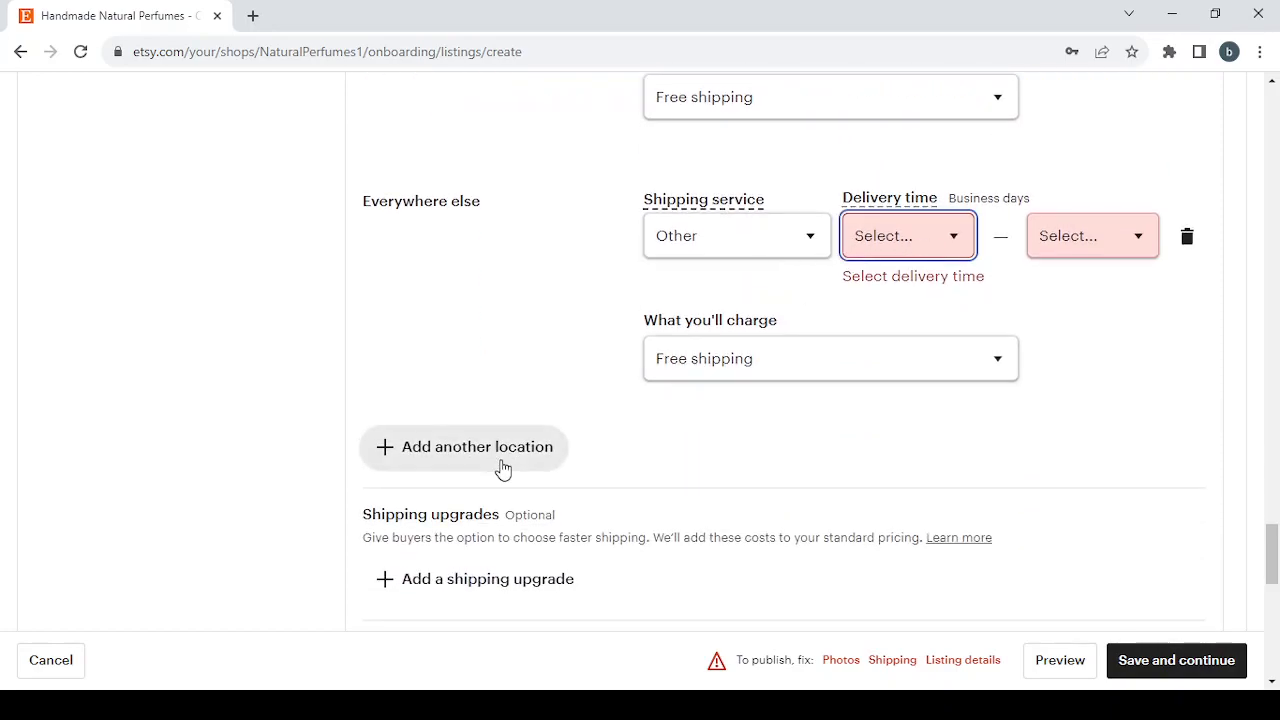
Show the other returns and exchanges policies available for the listing.
scroll(503, 469, down, 8)
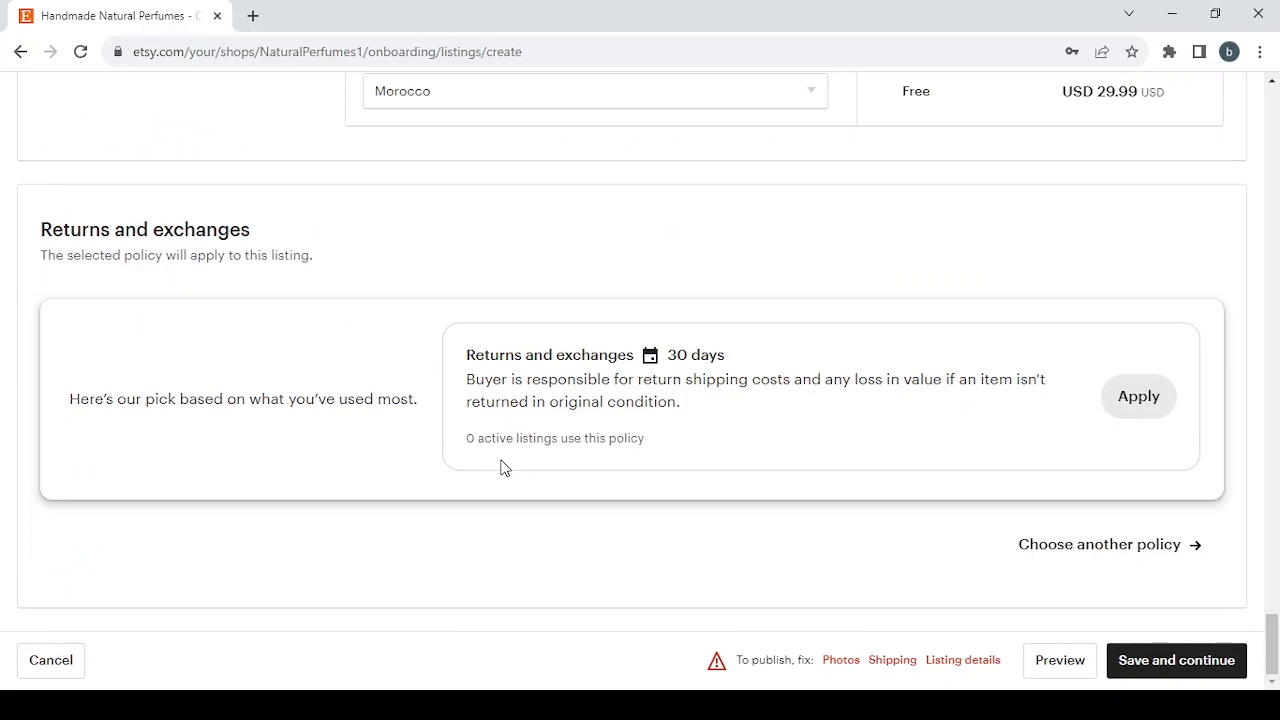
click(520, 705)
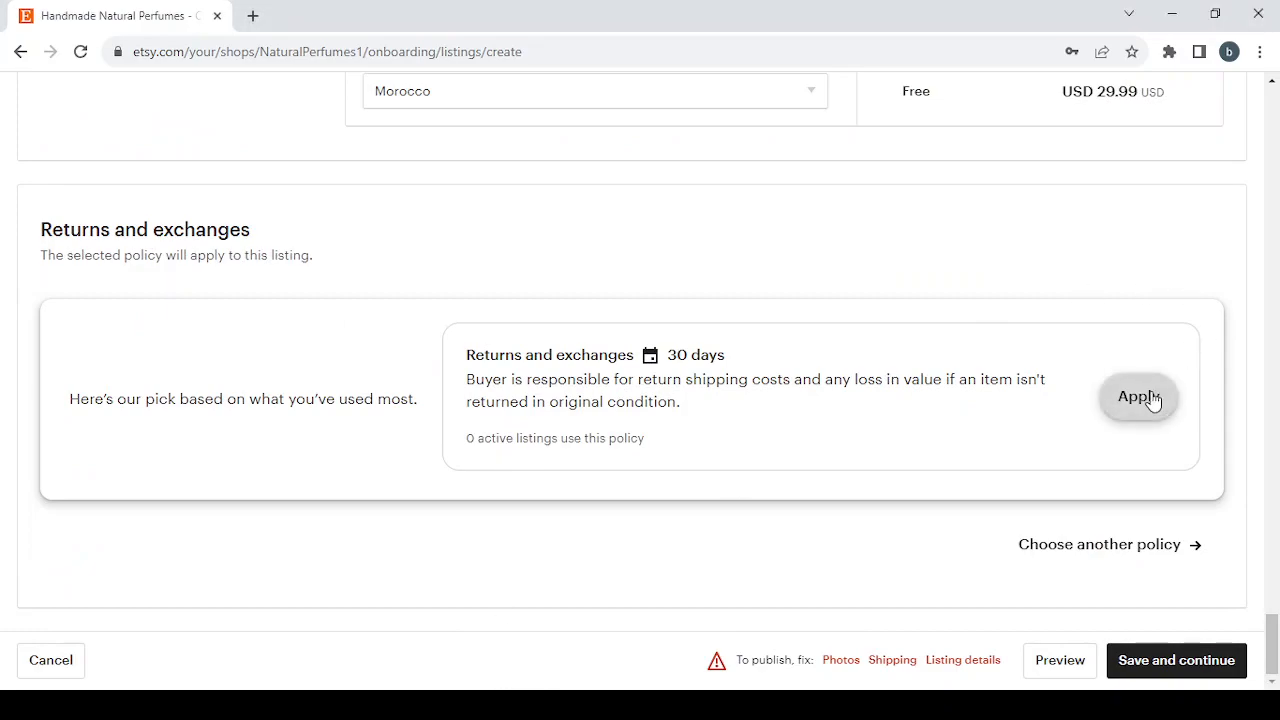
click(1133, 551)
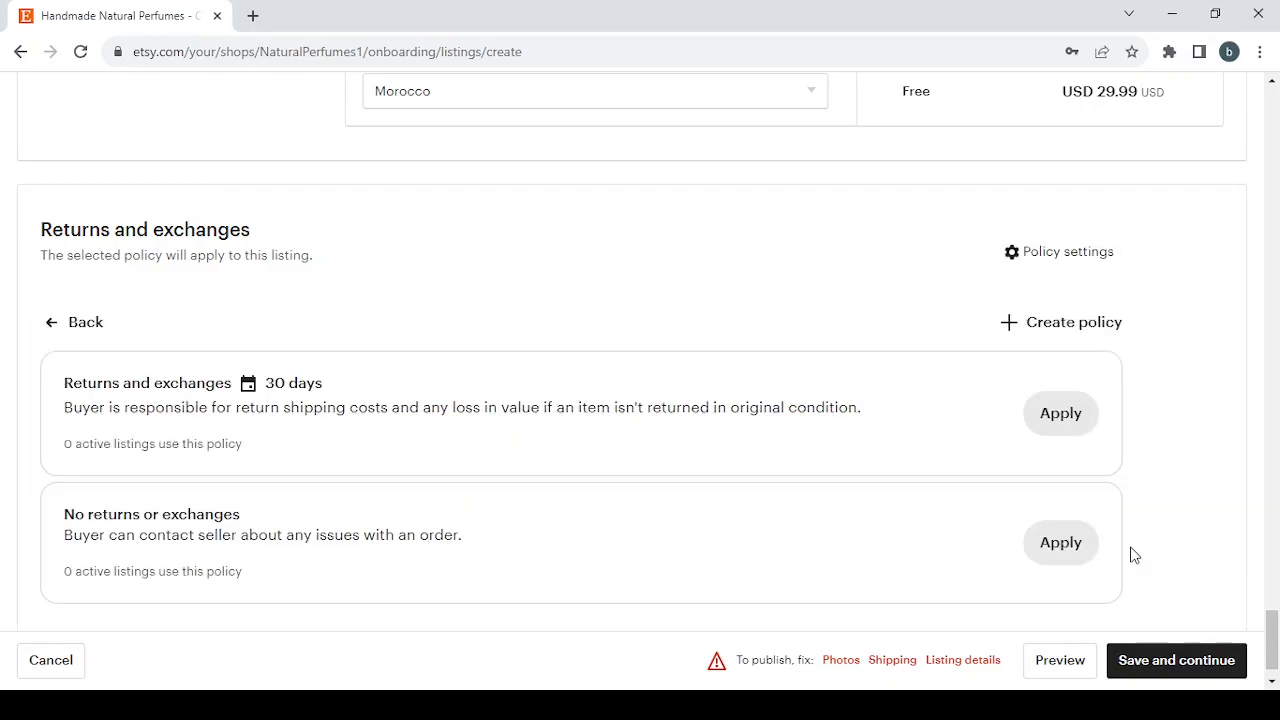